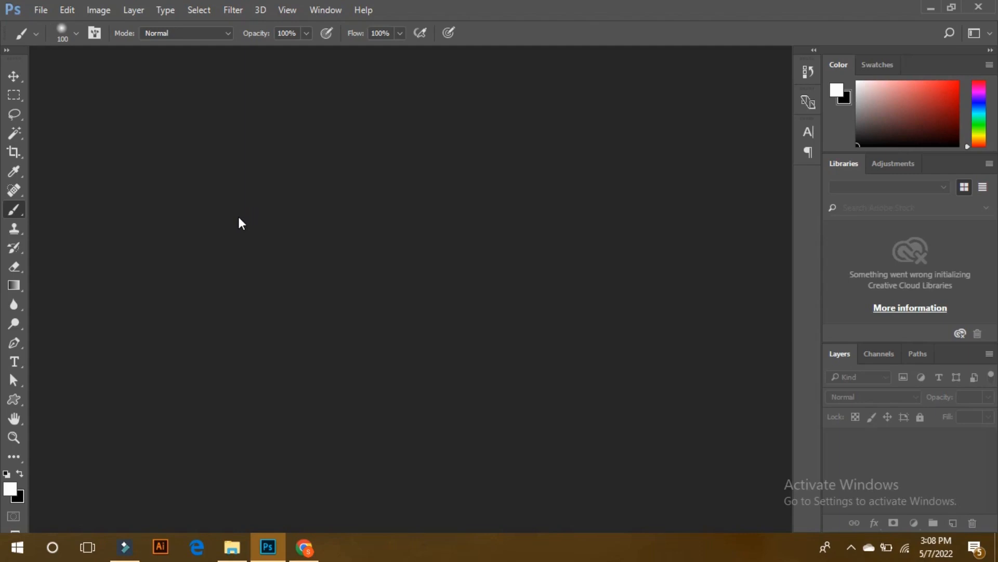
# - Check the Instagram story dimensions in Chrome and create a new 1080 by 1920 pixel document in Photoshop
pyautogui.click(304, 547)
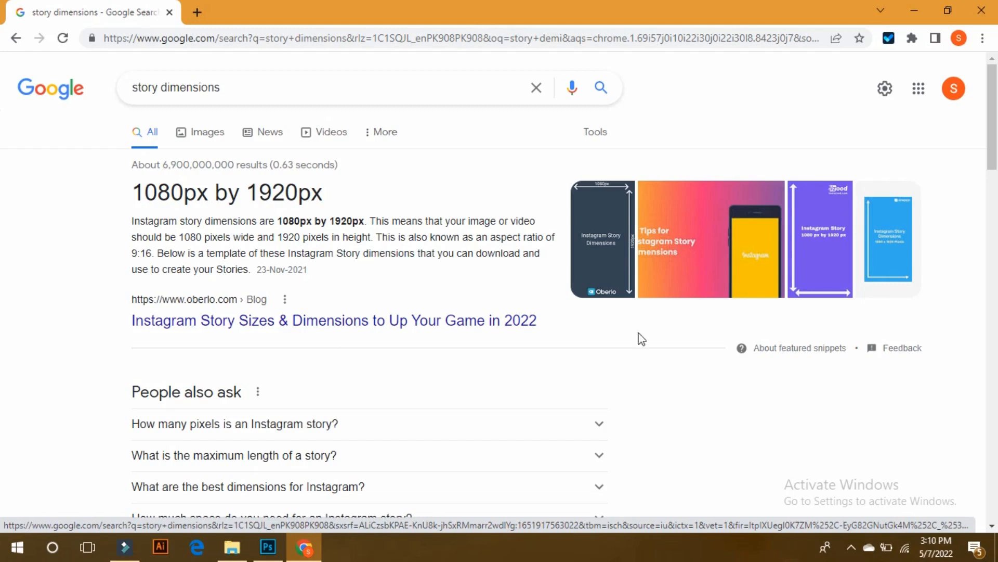
pyautogui.click(265, 551)
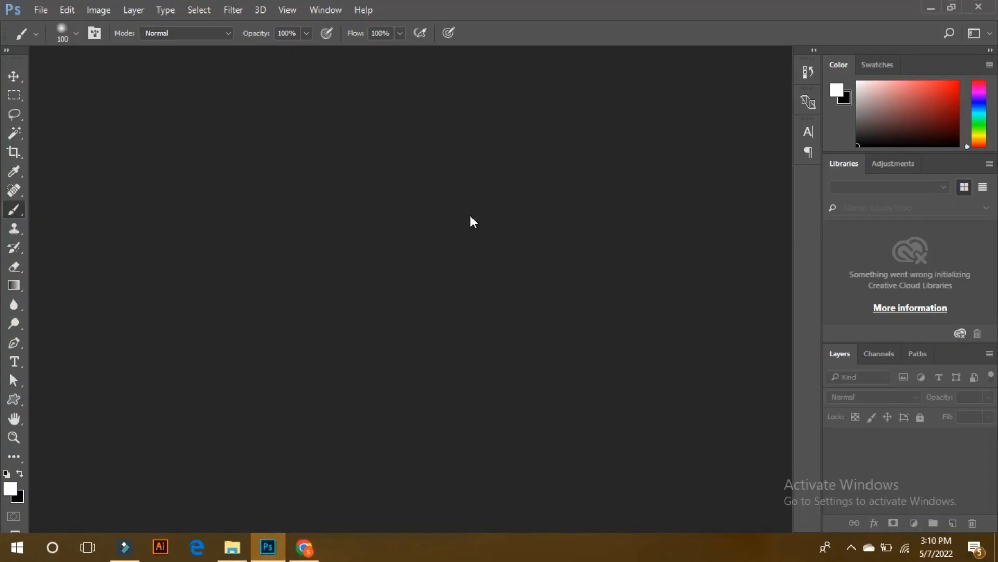
pyautogui.click(41, 10)
pyautogui.click(45, 25)
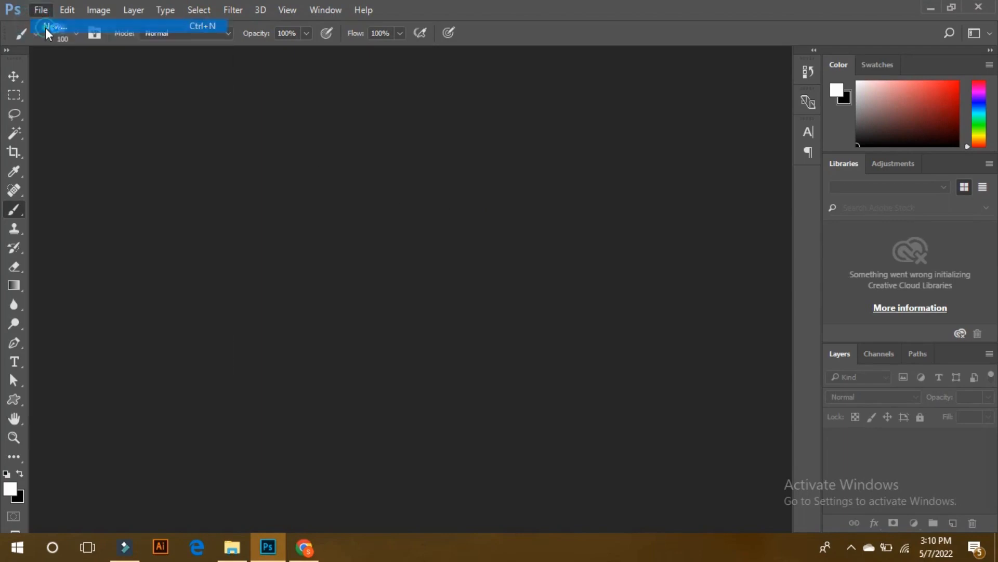
pyautogui.click(306, 546)
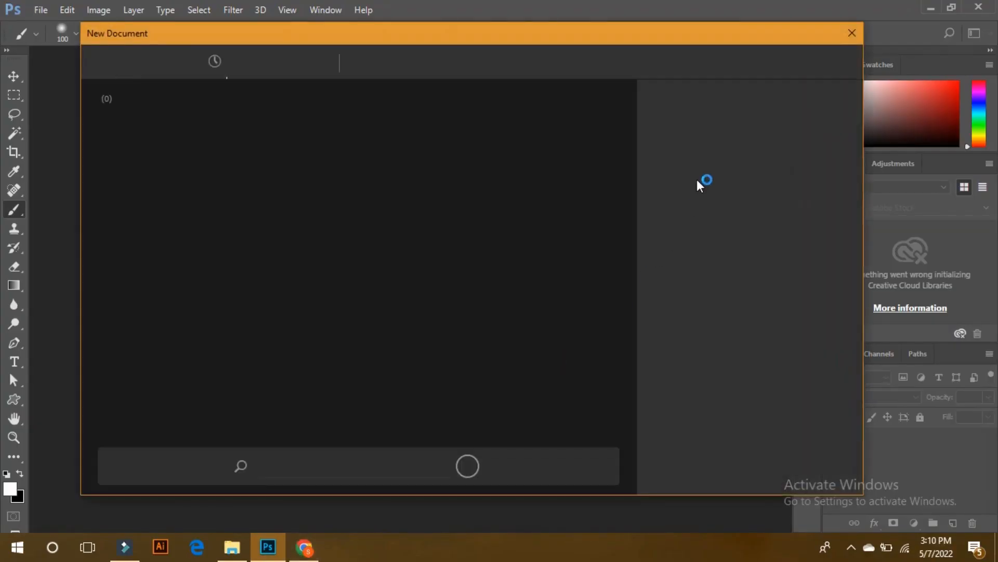
pyautogui.click(698, 172)
pyautogui.write('1080')
pyautogui.press('Tab')
pyautogui.write('1920')
pyautogui.click(821, 468)
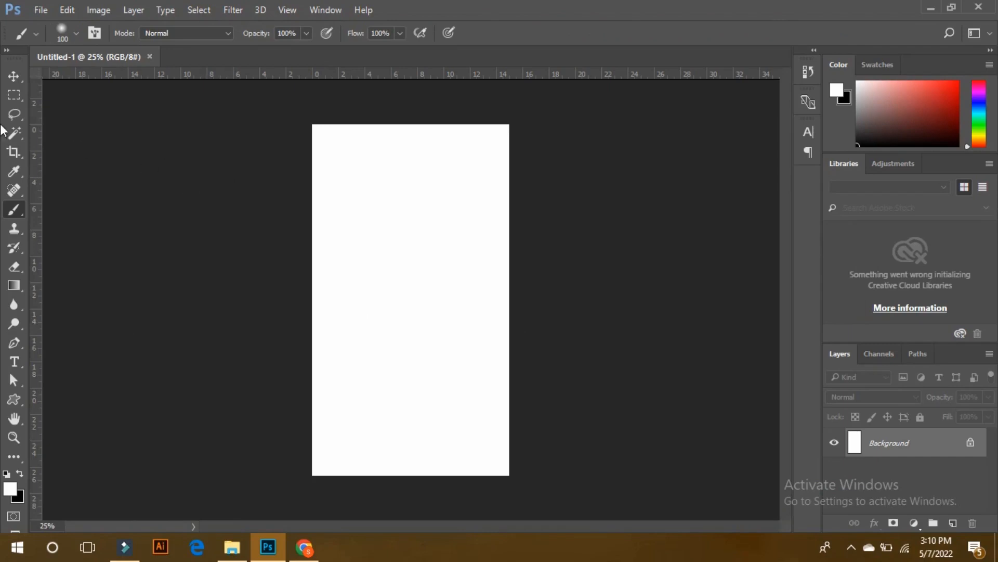
# - Open Black-Friday-Instagram-Story-10.psd from its black-friday-super-sale folder inside Story Templates
pyautogui.click(14, 77)
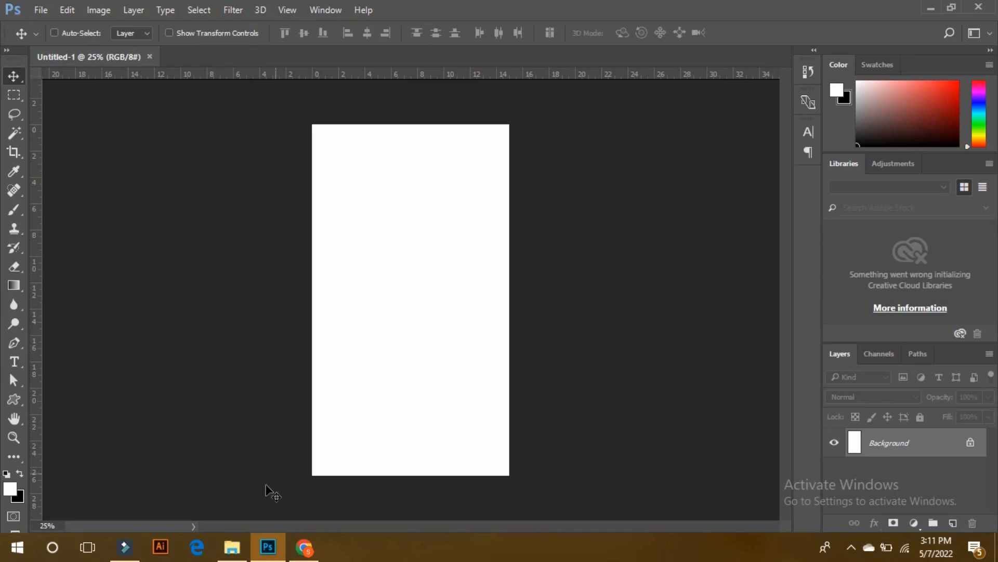
pyautogui.click(232, 547)
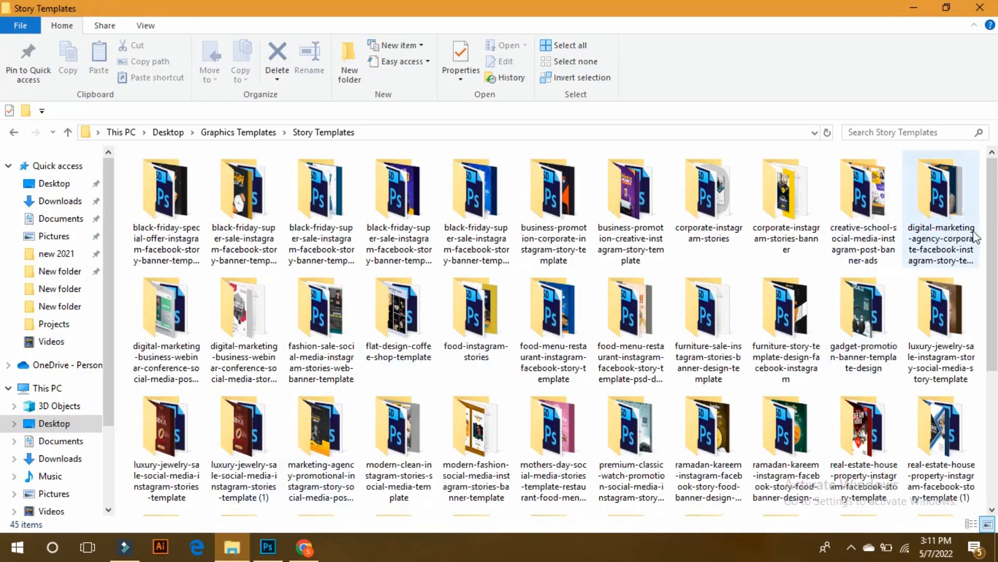
pyautogui.scroll(-1, 2, 239)
pyautogui.moveTo(997, 233); pyautogui.dragTo(994, 169)
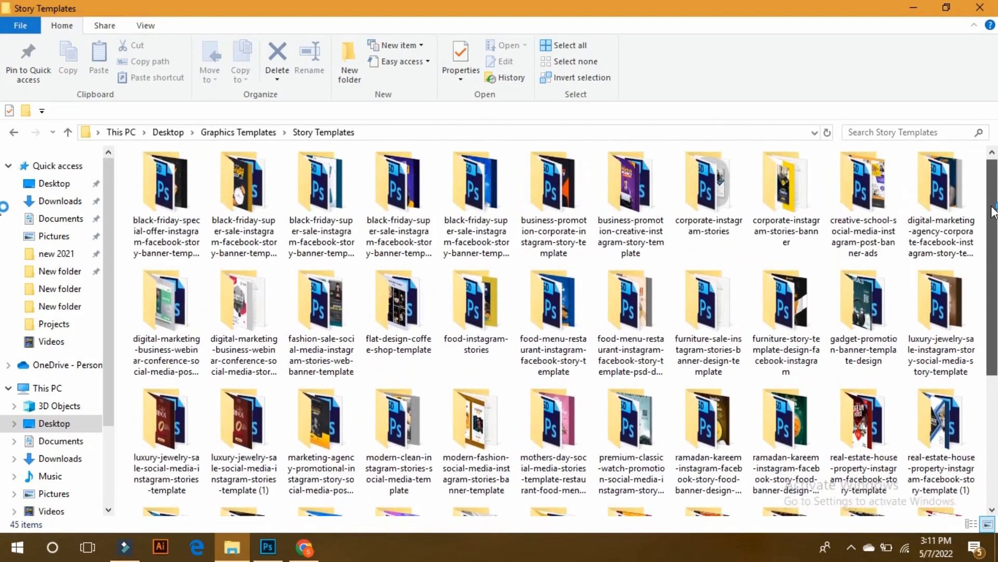
pyautogui.doubleClick(392, 215)
pyautogui.doubleClick(245, 214)
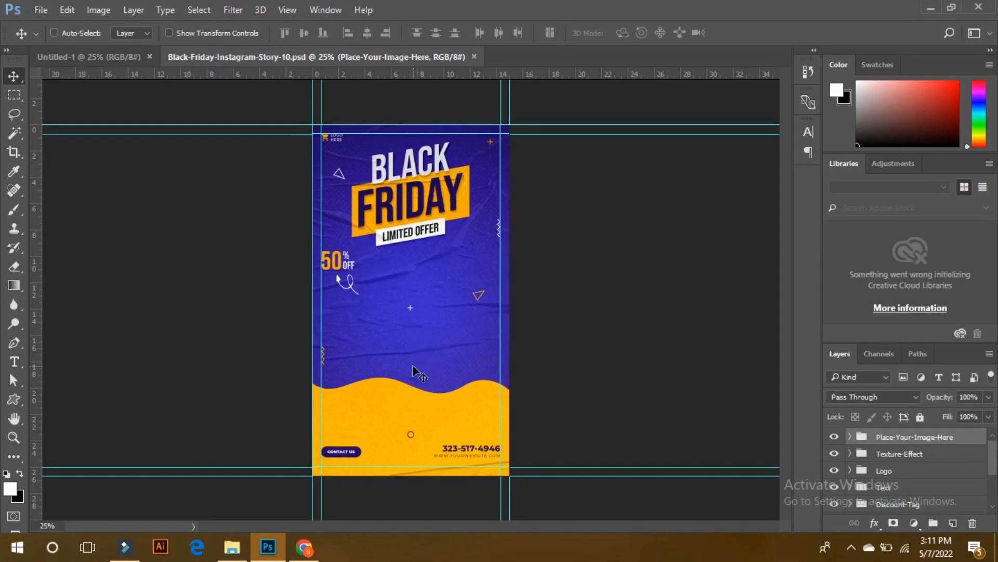
# - Try inserting the letter F into the FRIDAY headline and undo the text edit
pyautogui.click(432, 374)
pyautogui.press('y')
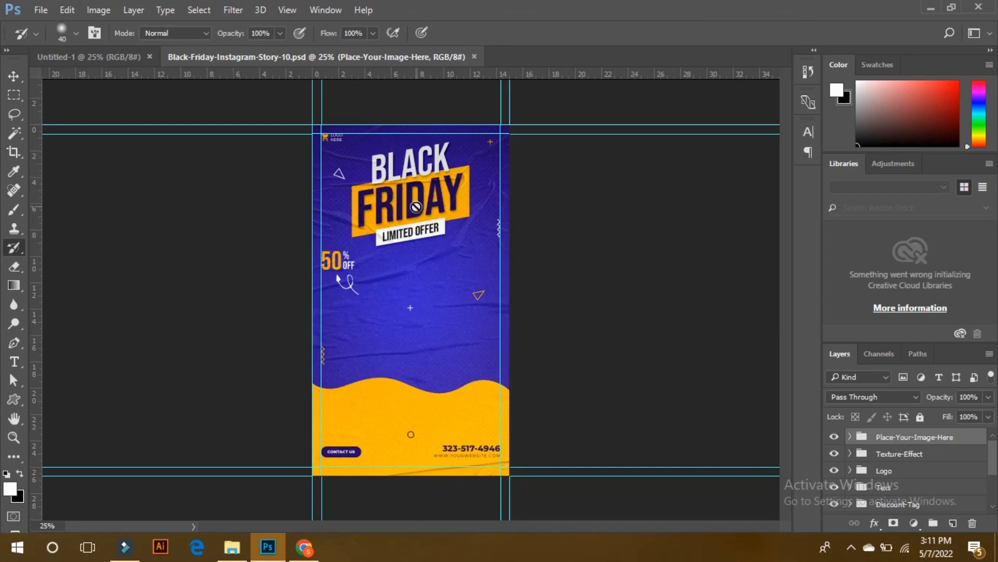
pyautogui.press('t')
pyautogui.click(408, 203)
pyautogui.click(469, 225)
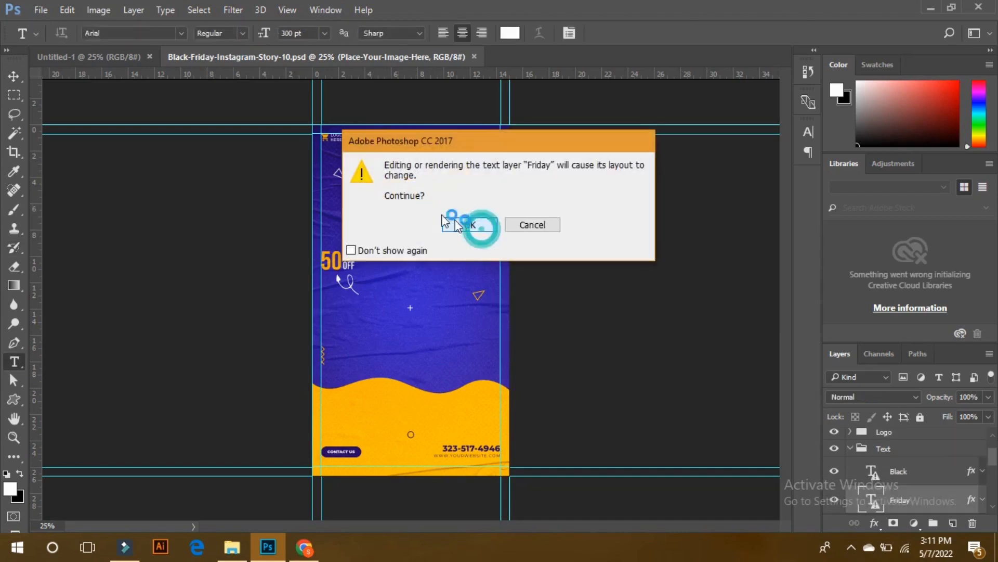
pyautogui.write('FA')
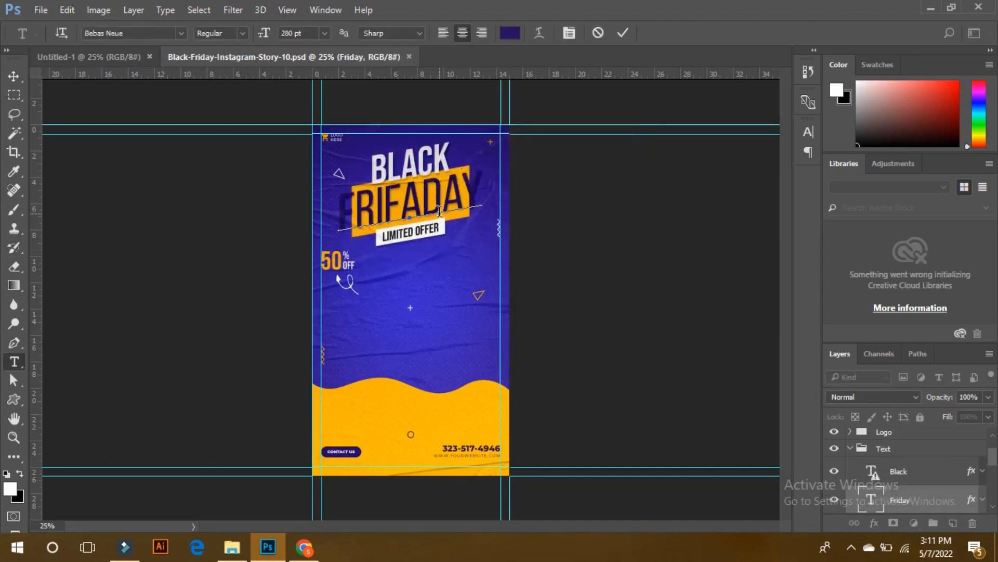
pyautogui.press('BackSpace')
pyautogui.write('V')
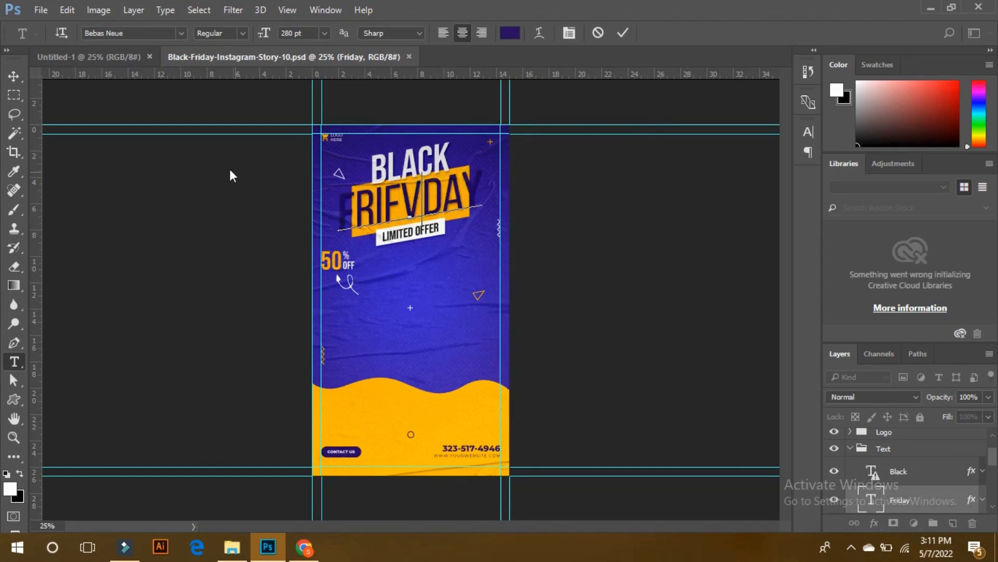
pyautogui.press('BackSpace')
pyautogui.click(14, 77)
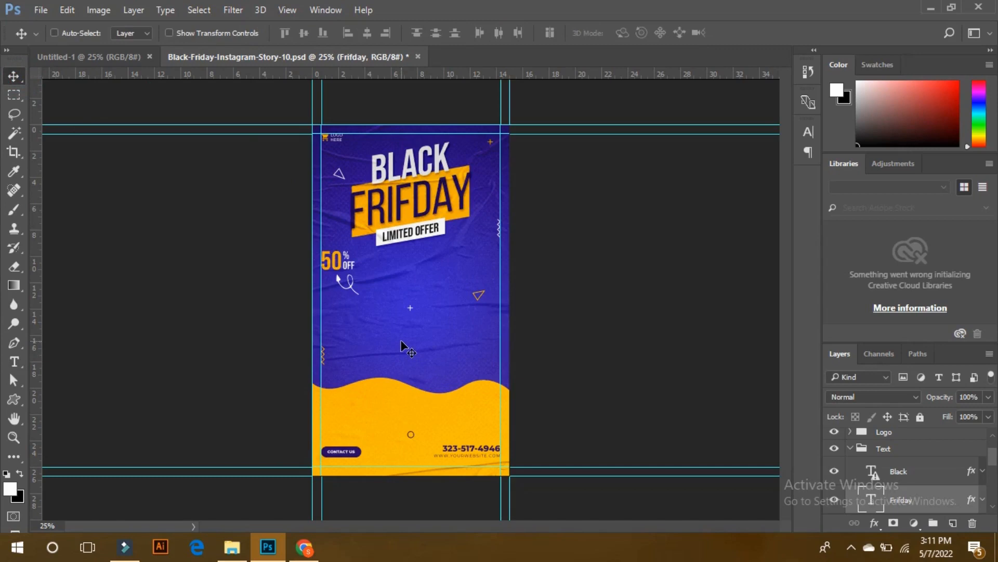
pyautogui.hotkey('ctrl', 'z')
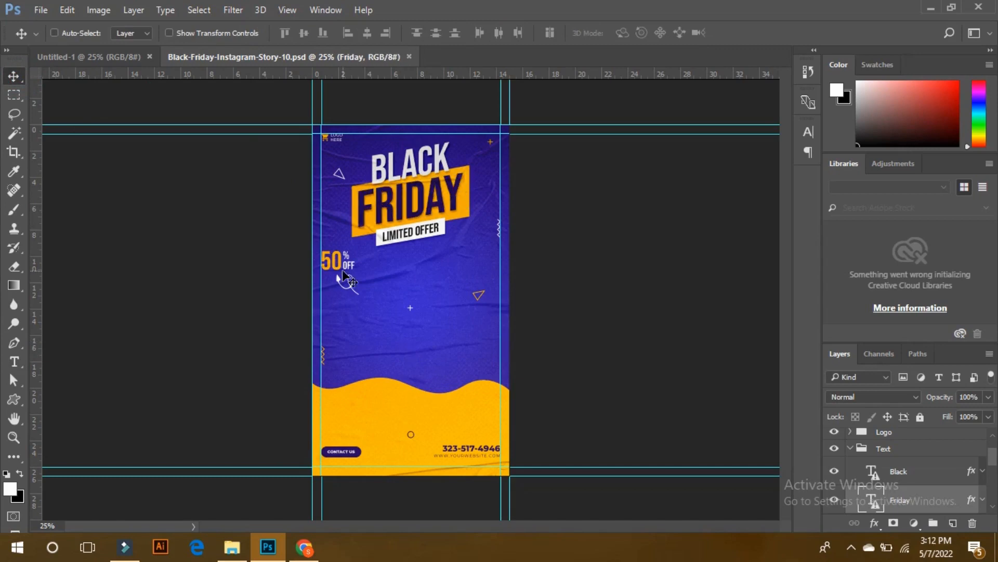
# - Search Google Images for "shoe png" in a new Chrome tab
pyautogui.click(304, 547)
pyautogui.click(197, 12)
pyautogui.click(190, 38)
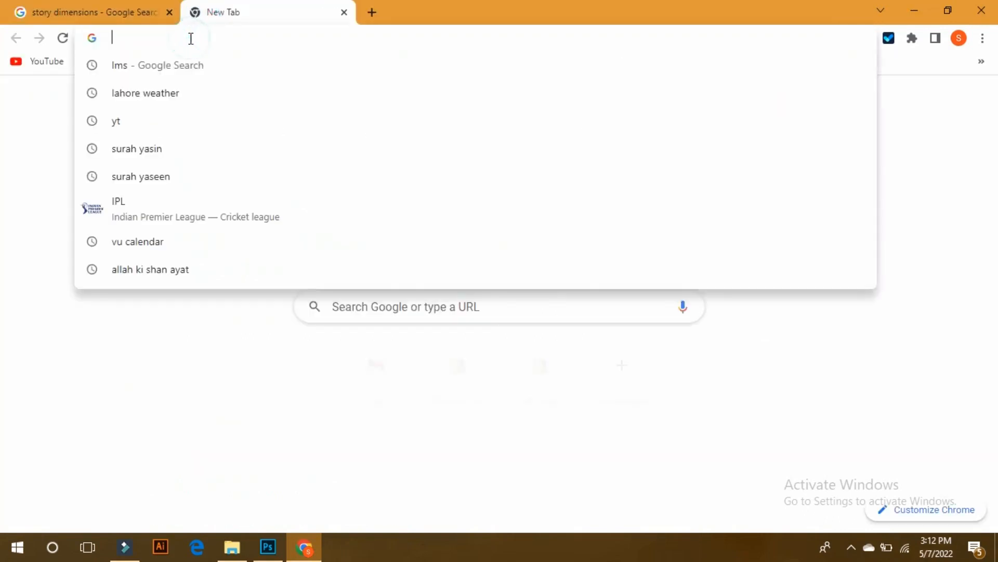
pyautogui.write('shoe ')
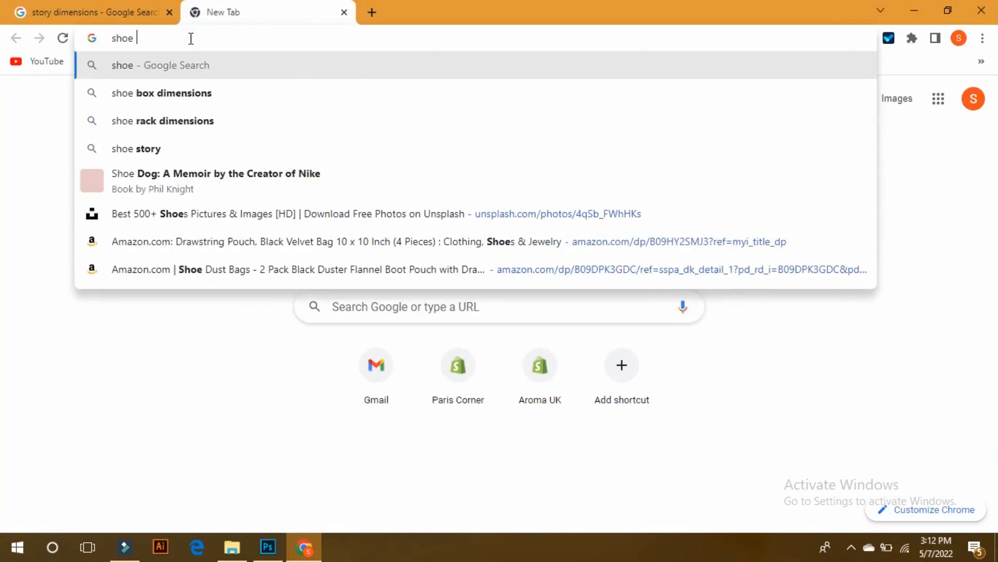
pyautogui.write('png')
pyautogui.press('Return')
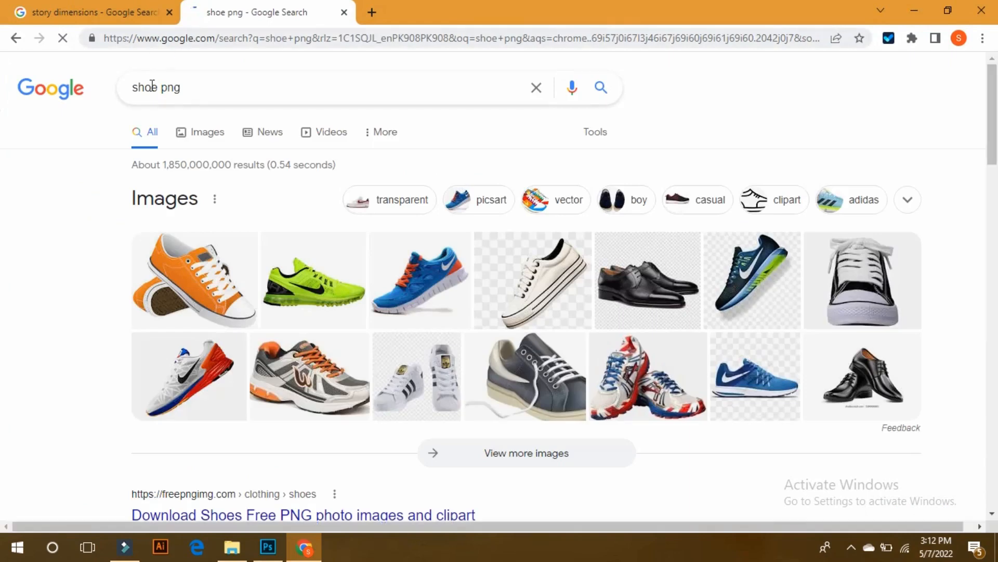
pyautogui.click(177, 127)
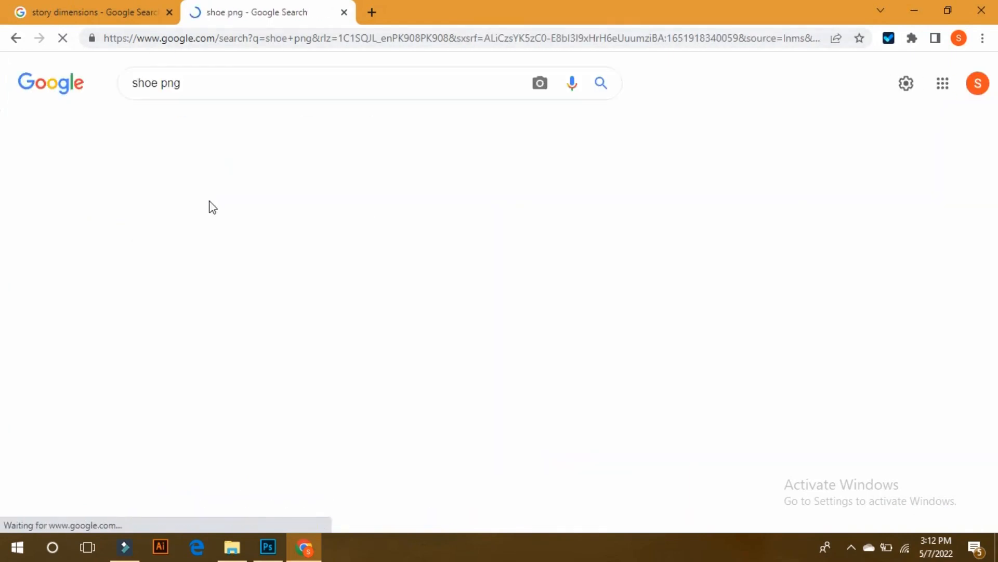
# - Copy the image of the red and black Nike sports shoes from the KindPNG result
pyautogui.scroll(-3, 315, 325)
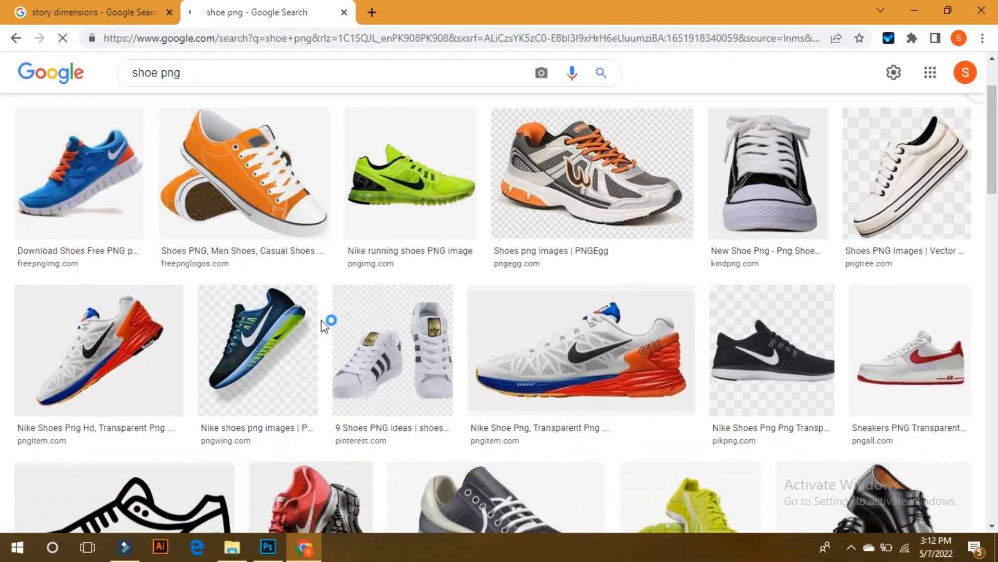
pyautogui.scroll(-4, 333, 318)
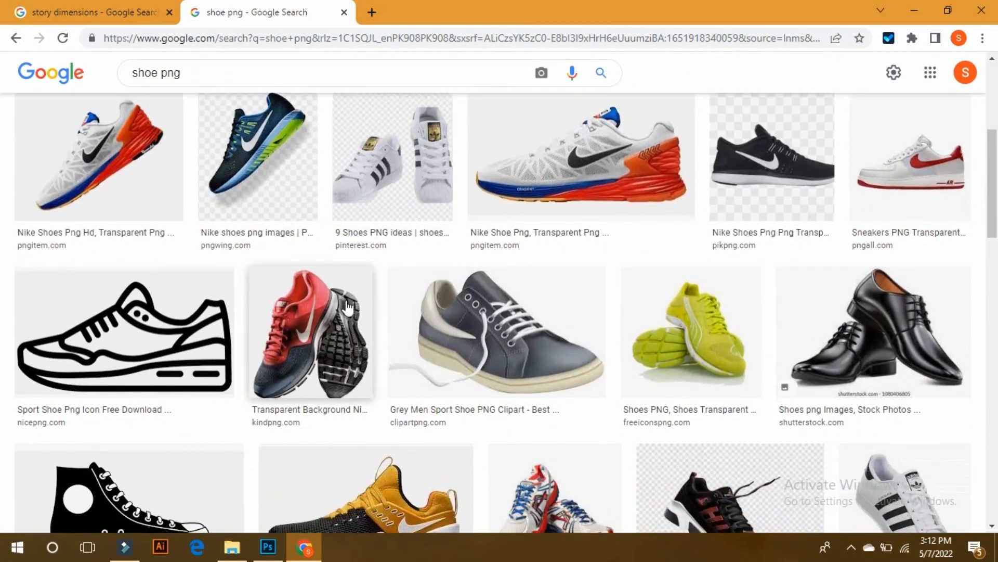
pyautogui.click(329, 308)
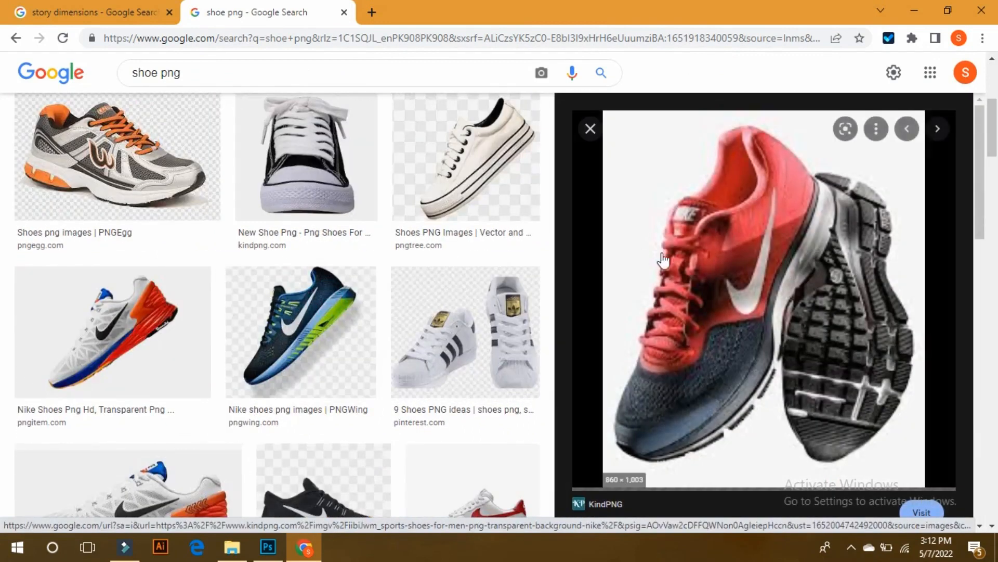
pyautogui.rightClick(741, 254)
pyautogui.click(791, 421)
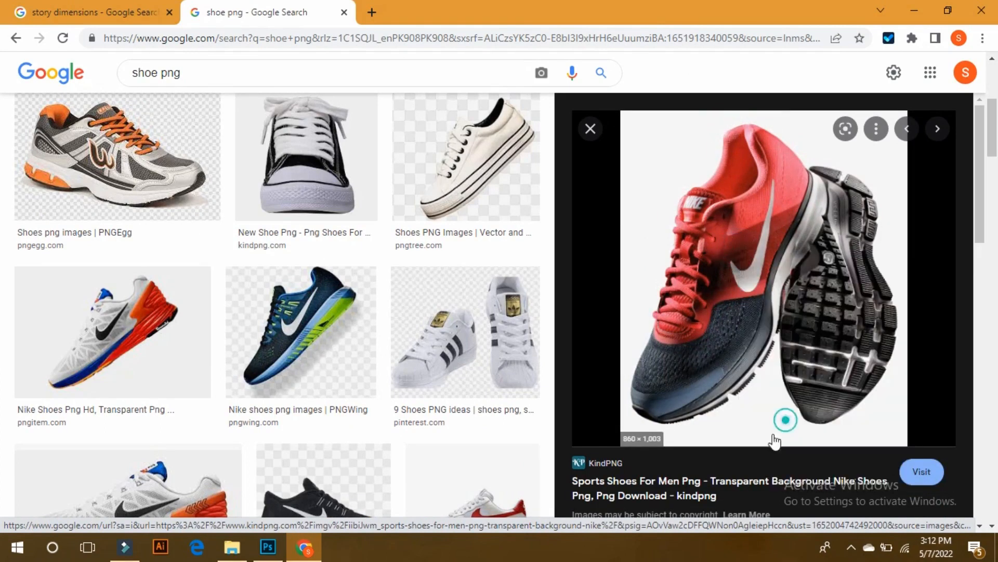
# - Return to Photoshop and paste the shoe image above the Place-Your-Image-Here group
pyautogui.click(267, 550)
pyautogui.keyDown('ctrl'); pyautogui.click(406, 343); pyautogui.keyUp('ctrl')
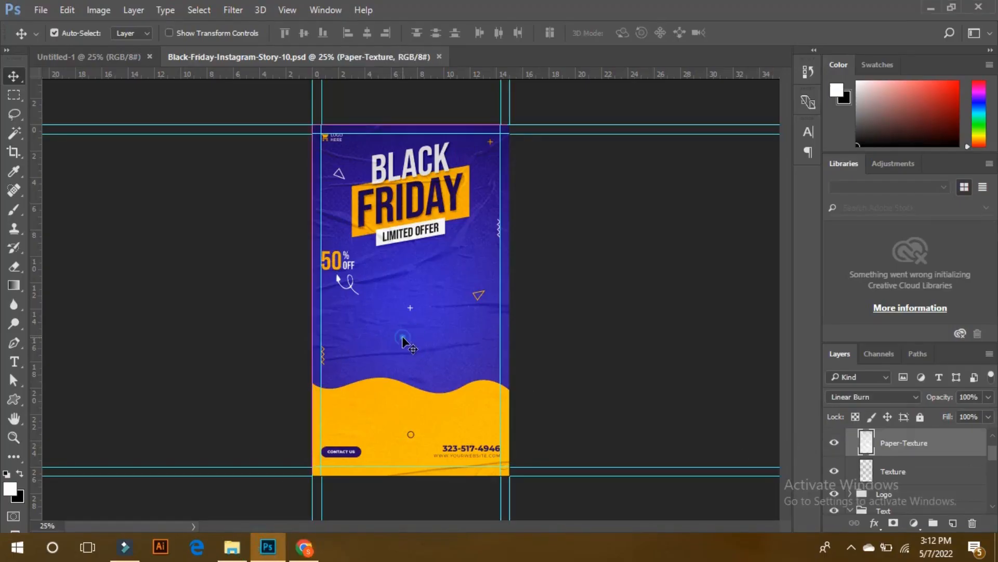
pyautogui.scroll(2, 931, 457)
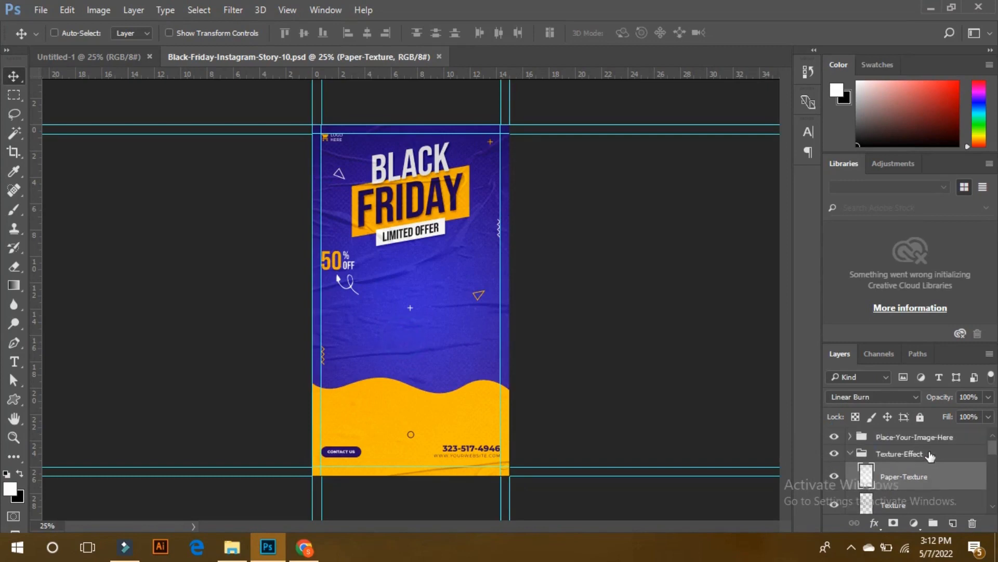
pyautogui.click(929, 436)
pyautogui.press('ctrl')
pyautogui.hotkey('ctrl', 'v')
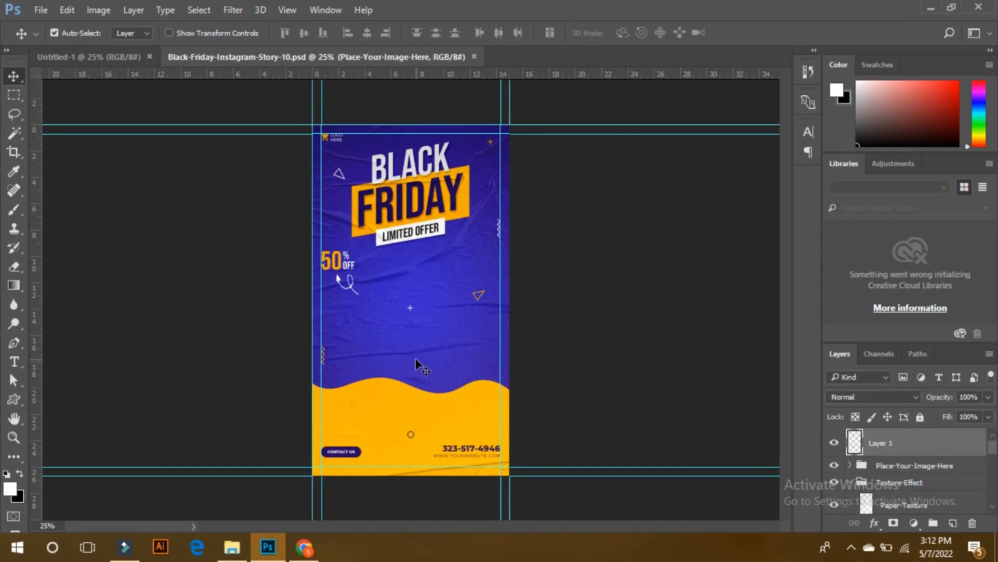
# - Delete the white background around the shoes using the Magic Wand at tolerance 32 and clear the selection
pyautogui.click(13, 136)
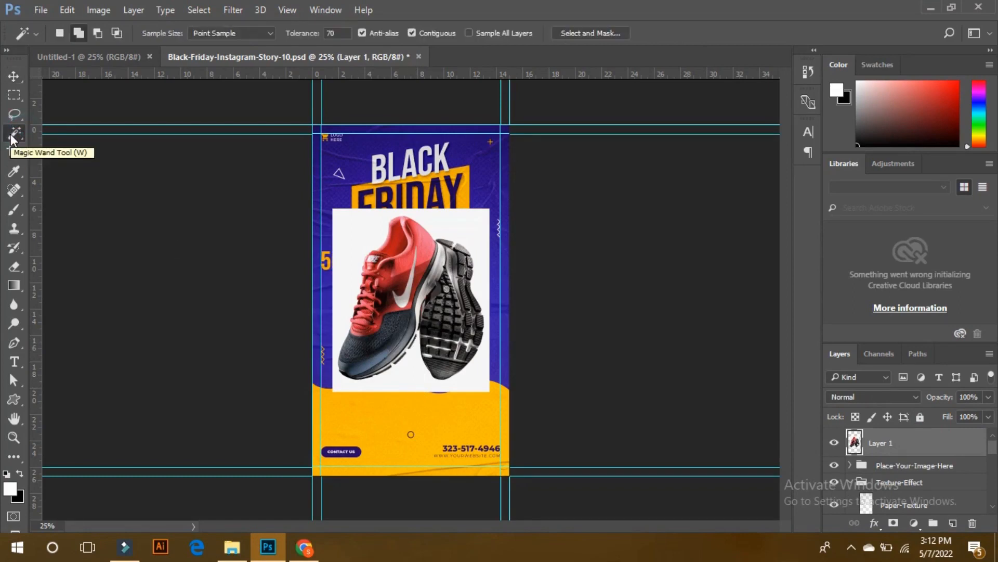
pyautogui.moveTo(337, 32); pyautogui.dragTo(321, 31)
pyautogui.write('32')
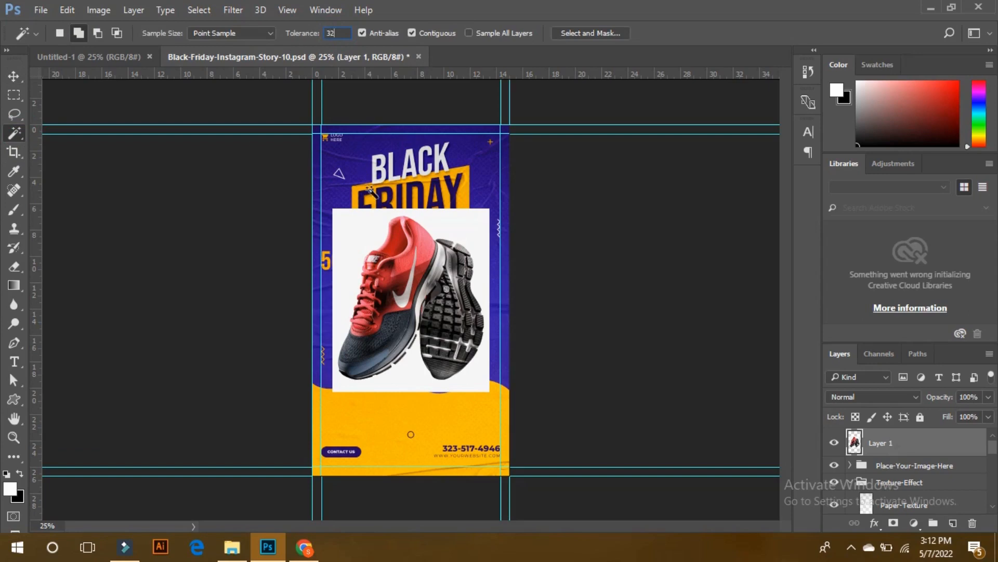
pyautogui.click(354, 226)
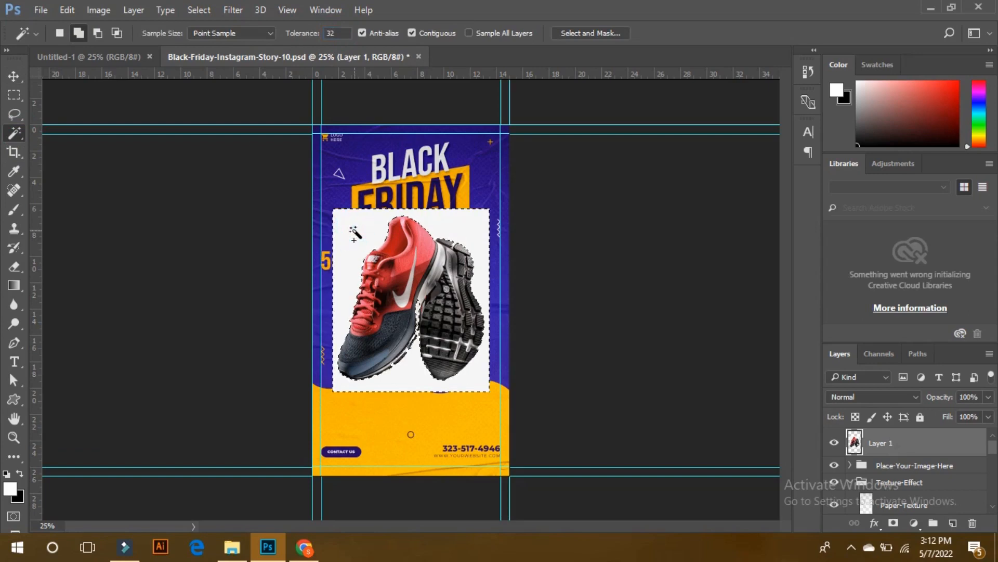
pyautogui.press('Delete')
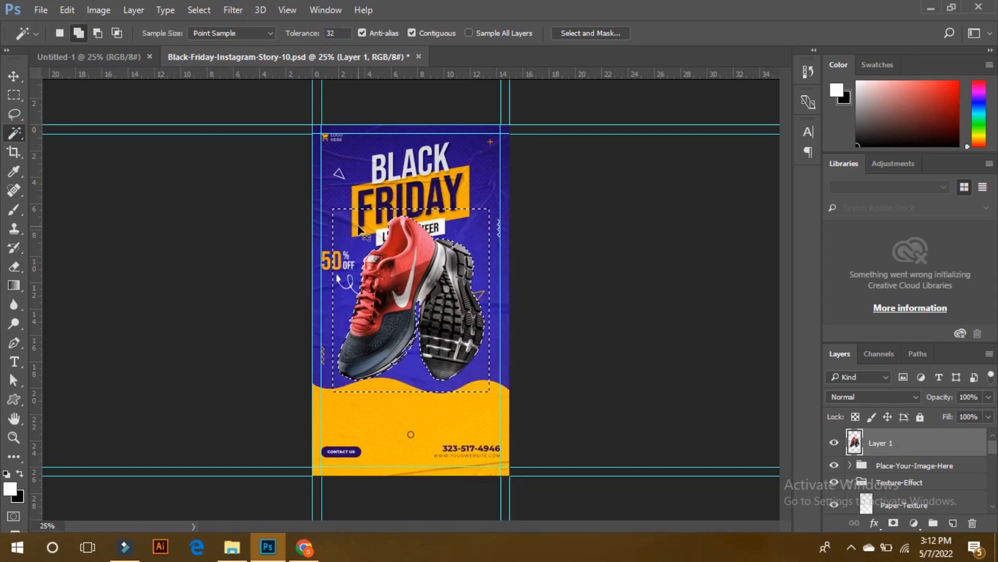
pyautogui.hotkey('ctrl', 'd')
# - Scale the shoes down slightly and position them below the LIMITED OFFER label, overlapping the yellow wave
pyautogui.hotkey('ctrl', 't')
pyautogui.moveTo(484, 216); pyautogui.dragTo(474, 263)
pyautogui.press('Return')
pyautogui.press('w')
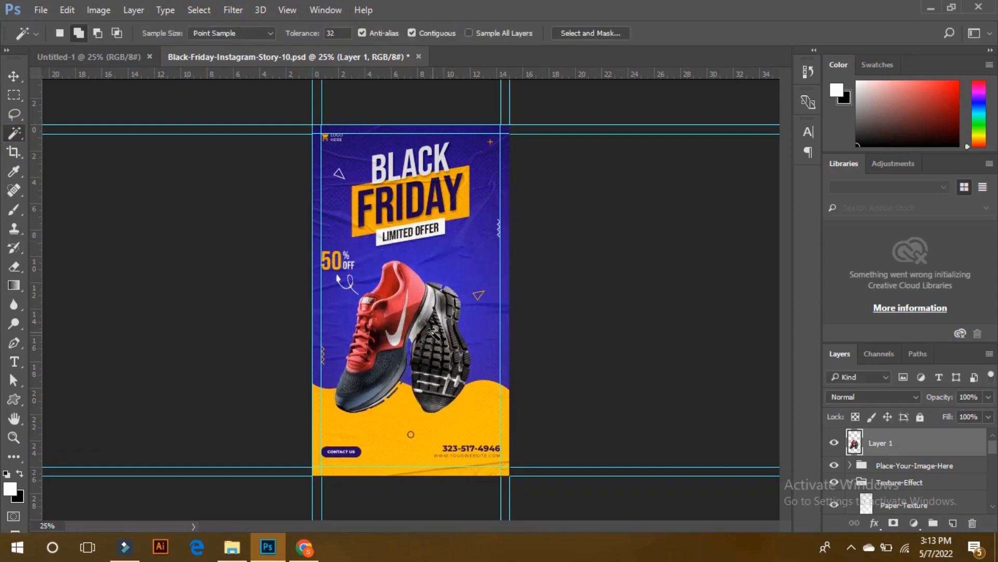
pyautogui.click(11, 78)
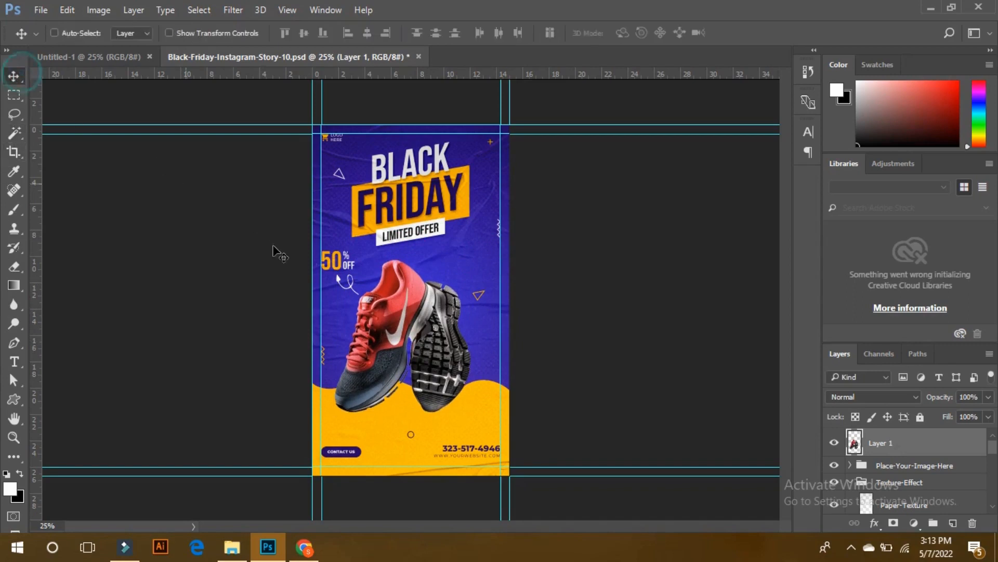
pyautogui.moveTo(403, 313); pyautogui.dragTo(404, 312)
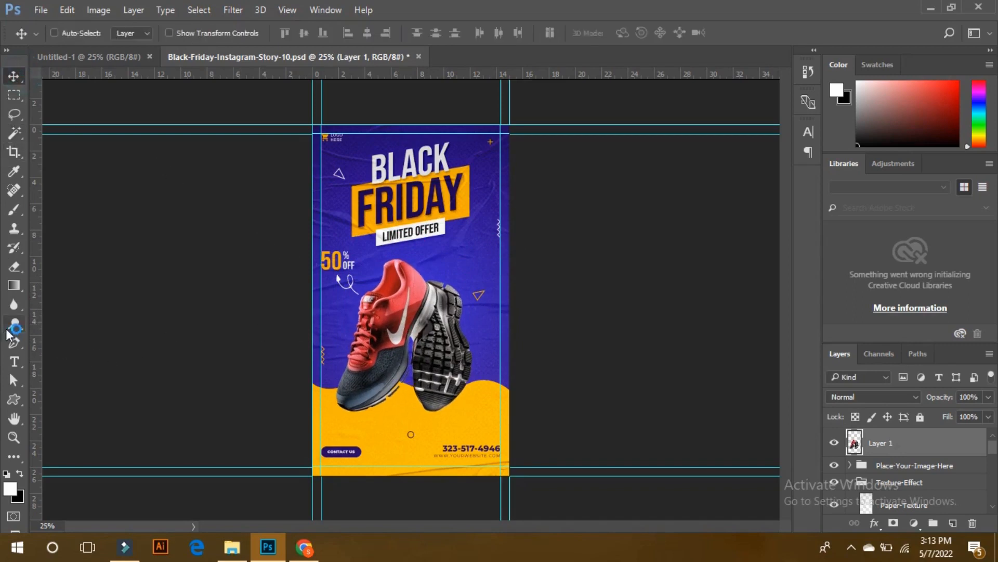
# - Replace the word BLACK in the story headline with BLESSED and commit the text edit
pyautogui.click(14, 361)
pyautogui.click(417, 162)
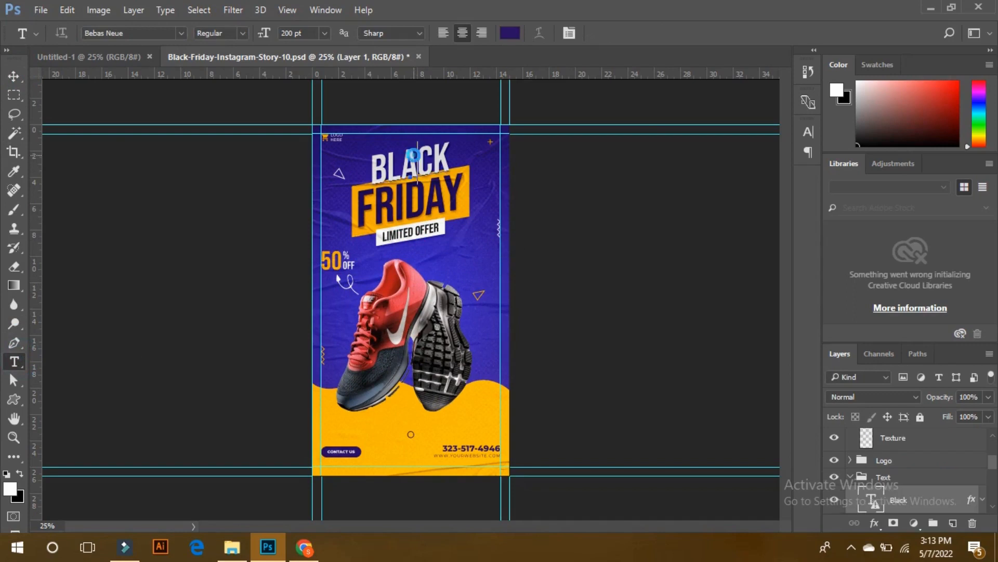
pyautogui.click(462, 223)
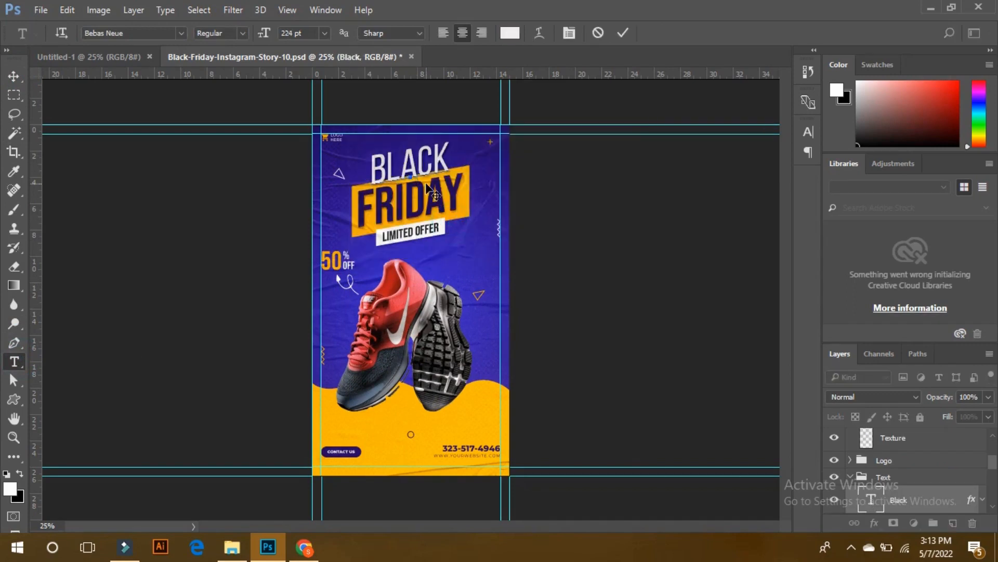
pyautogui.hotkey('ctrl', 'a')
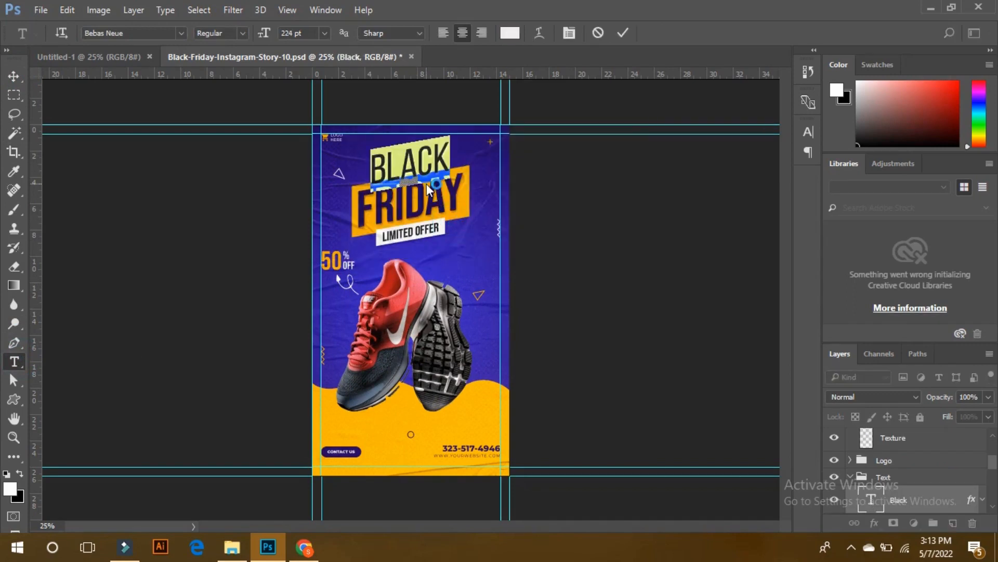
pyautogui.write('BLES')
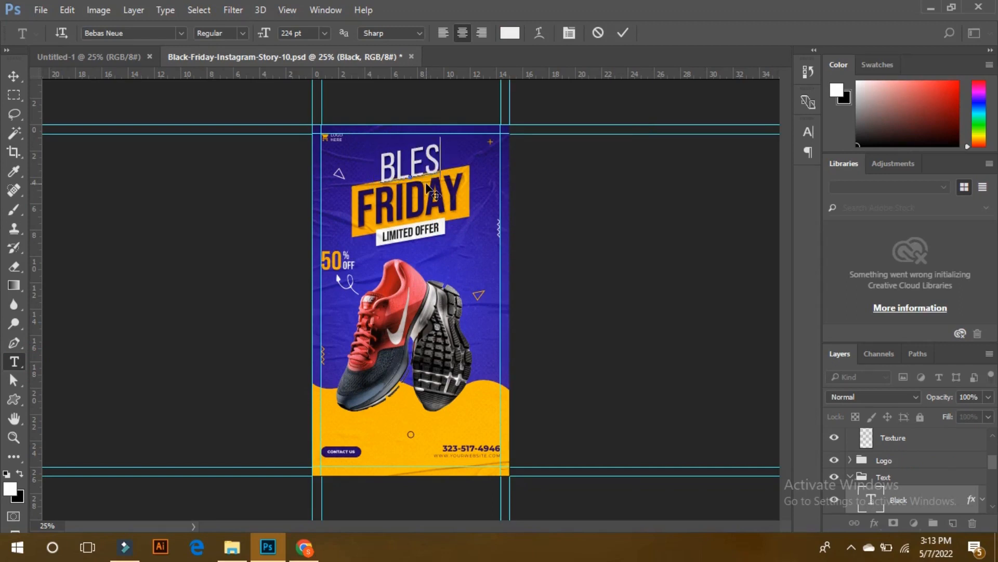
pyautogui.write('SED')
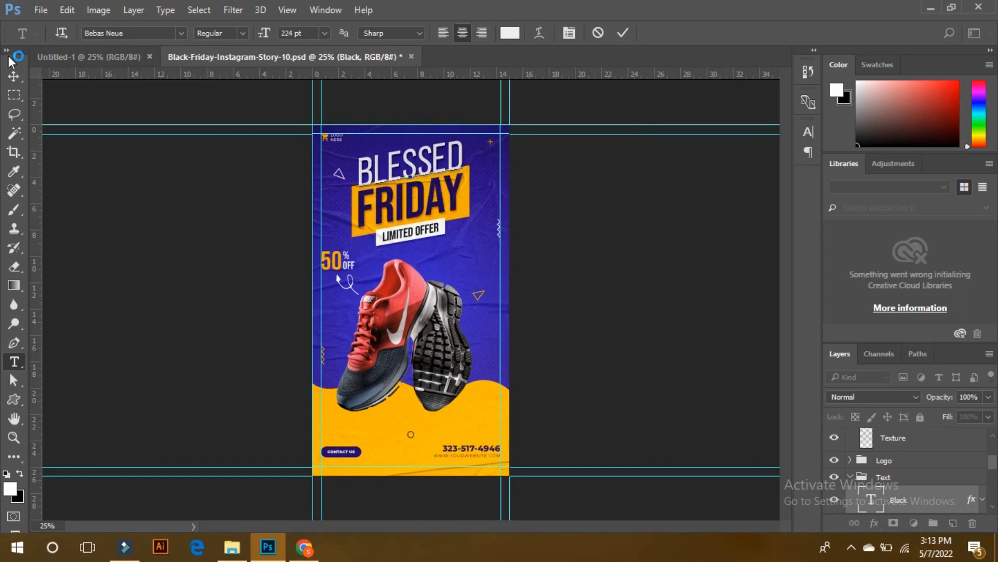
pyautogui.click(14, 76)
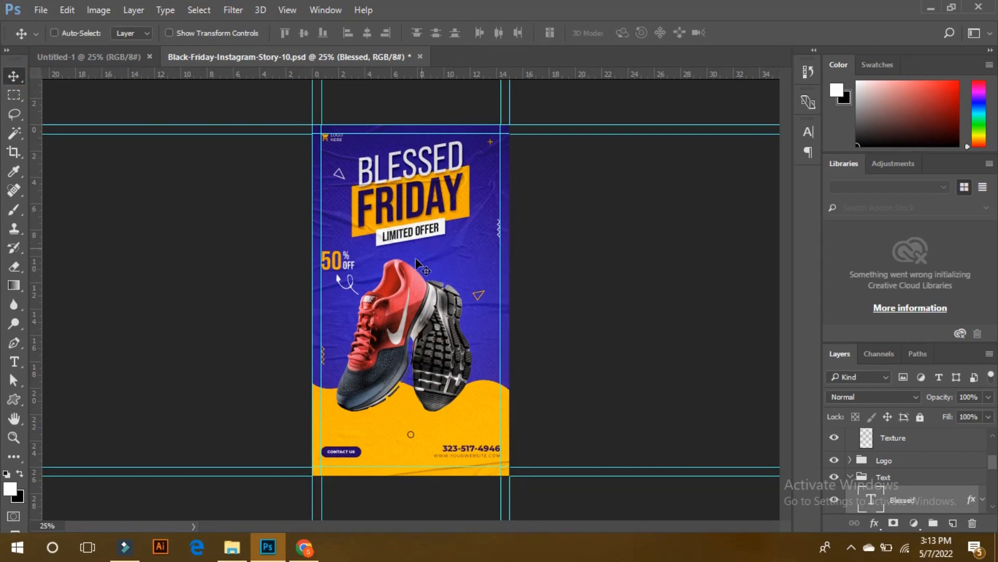
# - Open 18899230.psd from the black-friday-super-sale-instagram-facebook-story-banner-template (1) folder in Story Templates
pyautogui.click(232, 547)
pyautogui.click(323, 132)
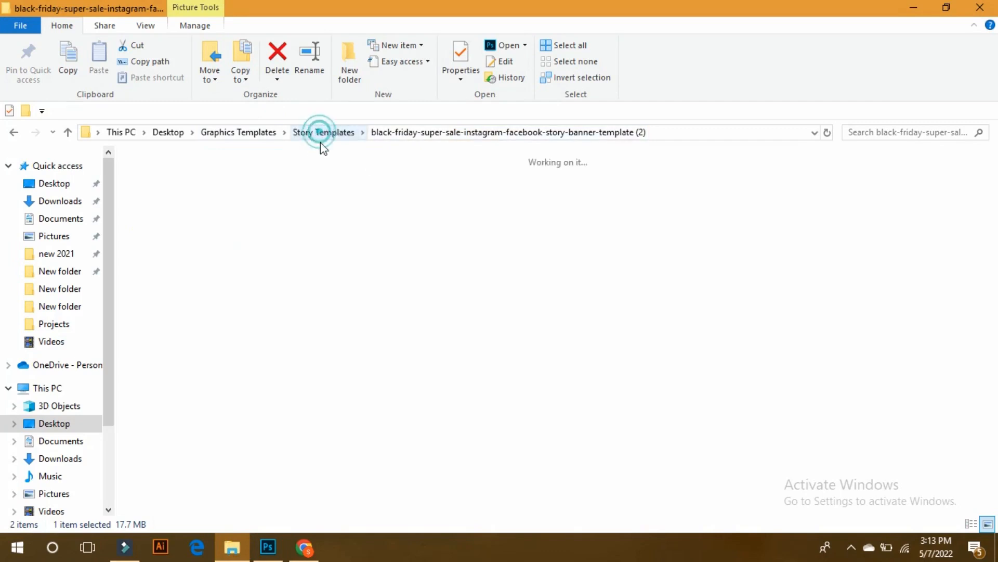
pyautogui.doubleClick(320, 209)
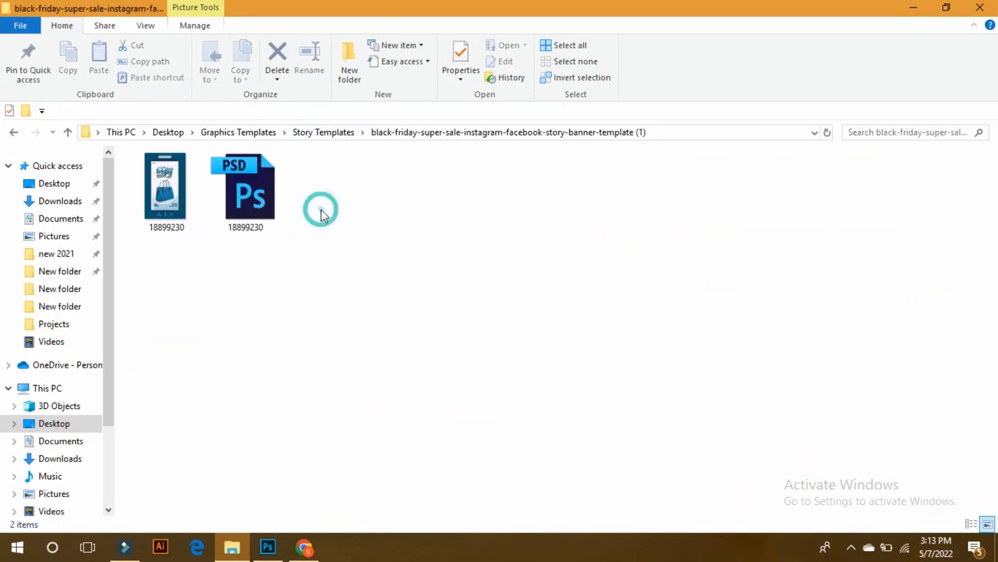
pyautogui.doubleClick(267, 189)
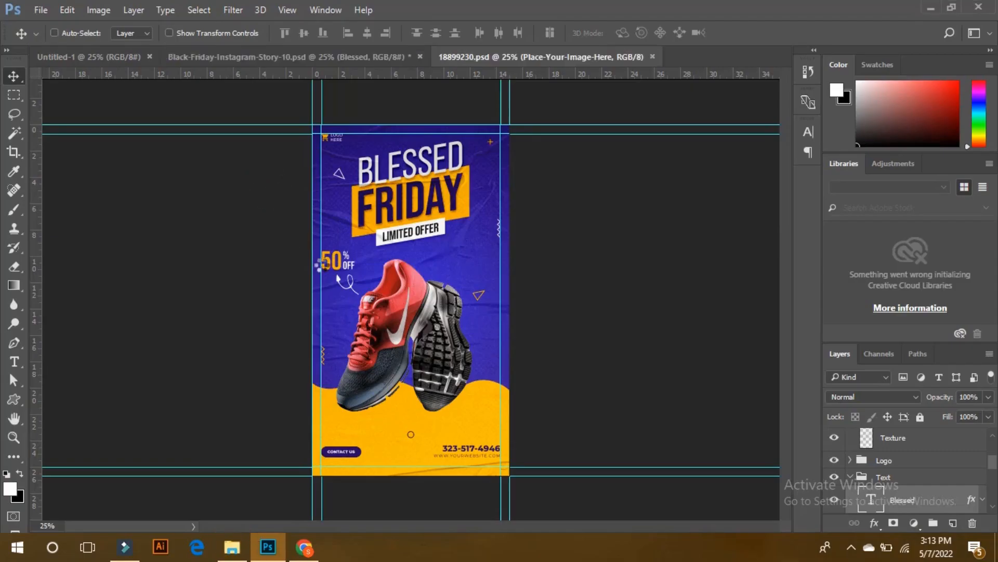
# - Open the PSD from the food-menu-restaurant-instagram-facebook-story-template-psd-download folder in Story Templates
pyautogui.click(242, 555)
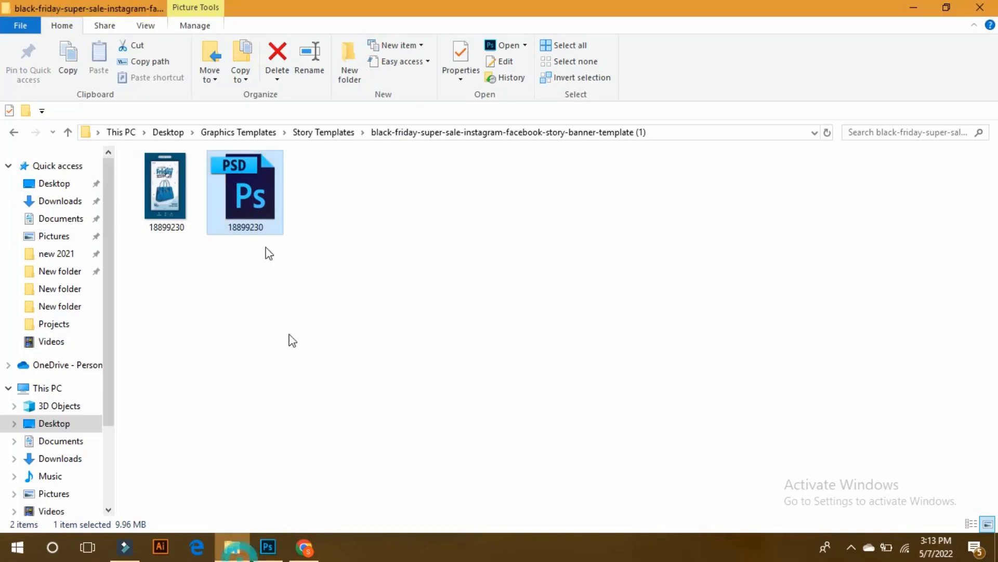
pyautogui.click(323, 132)
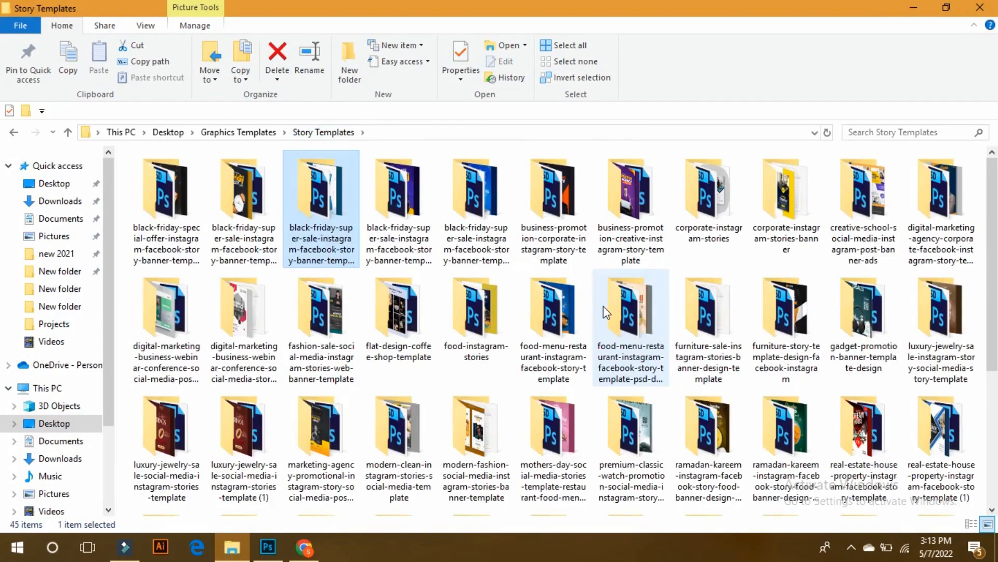
pyautogui.doubleClick(603, 305)
pyautogui.click(246, 198)
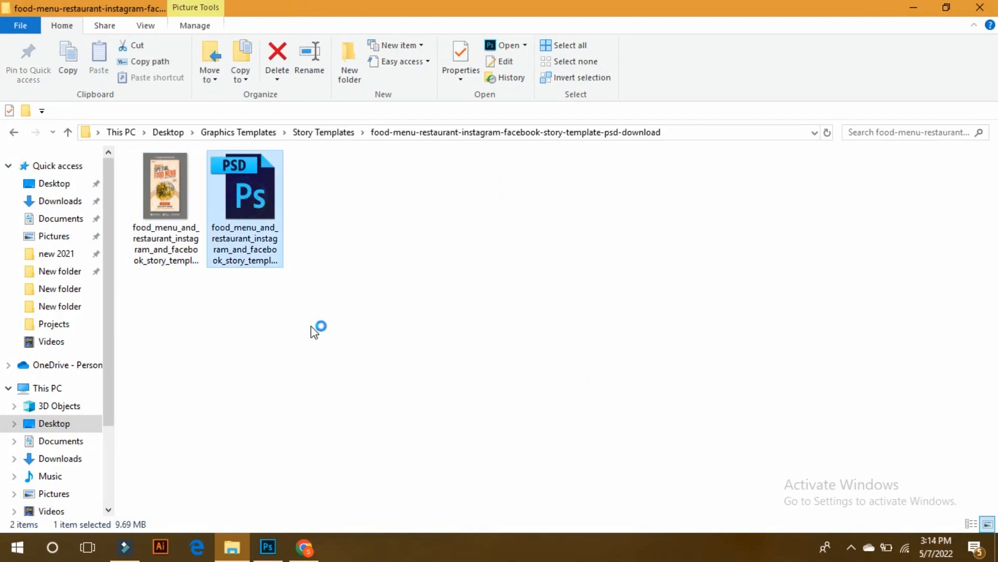
# - Open hb_08.psd from the fashion-sale-social-media-instagram-stories-web-banner-template folder in Story Templates
pyautogui.moveTo(231, 559)
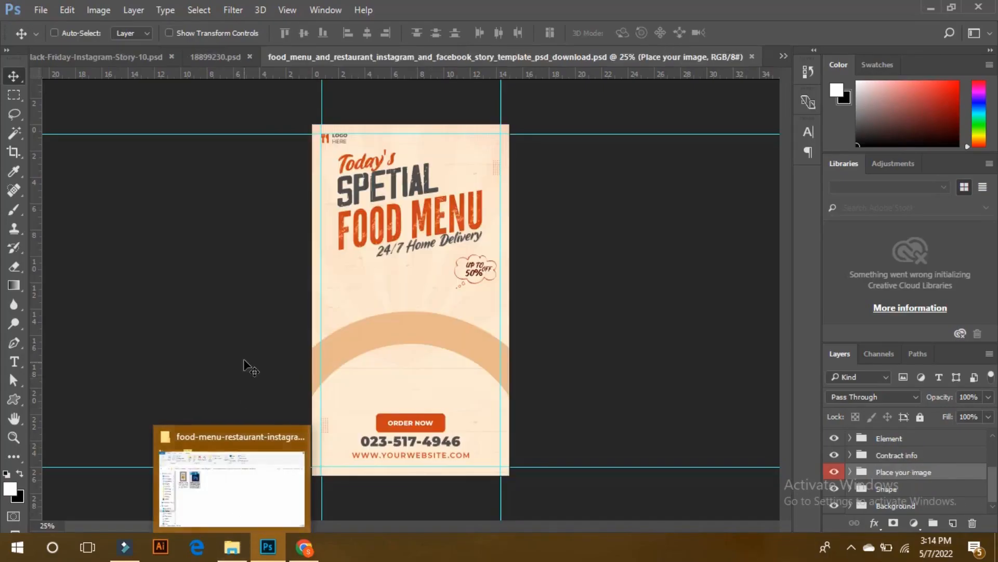
pyautogui.click(239, 507)
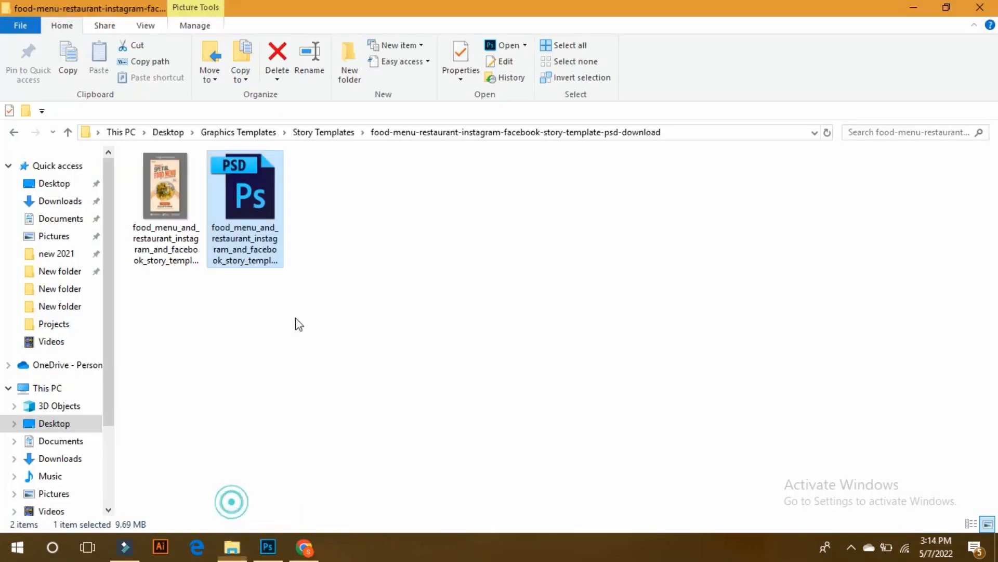
pyautogui.click(330, 134)
pyautogui.click(336, 329)
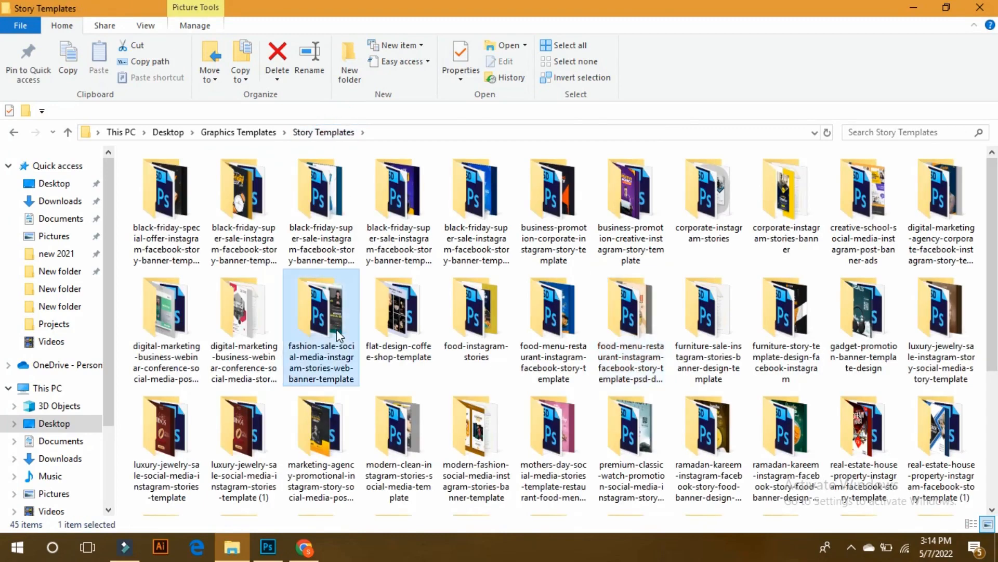
pyautogui.doubleClick(336, 330)
pyautogui.doubleClick(266, 204)
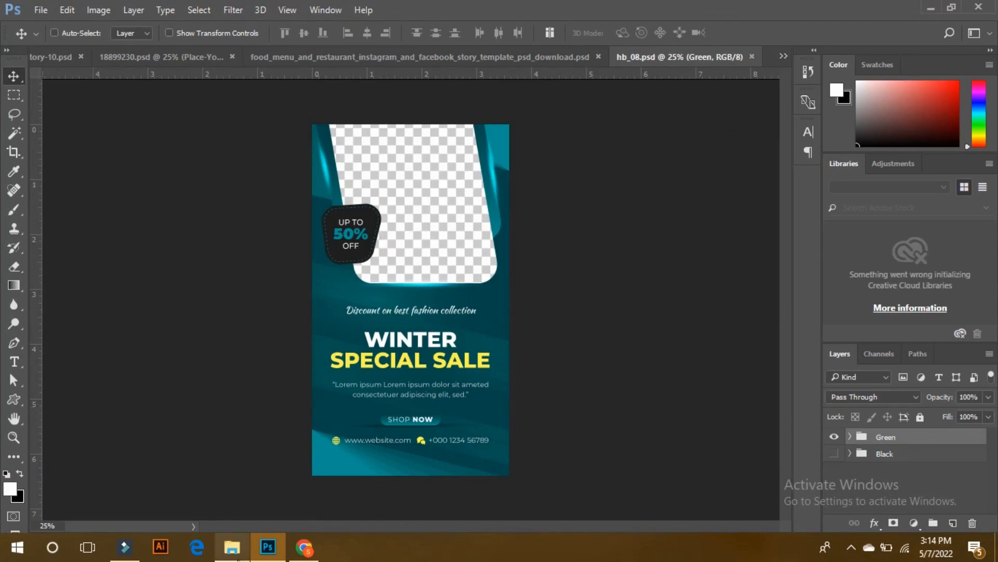
# - Open 136.psd from the modern-fashion-social-media-instagram-stories-banner-template folder in Story Templates
pyautogui.click(231, 553)
pyautogui.click(339, 134)
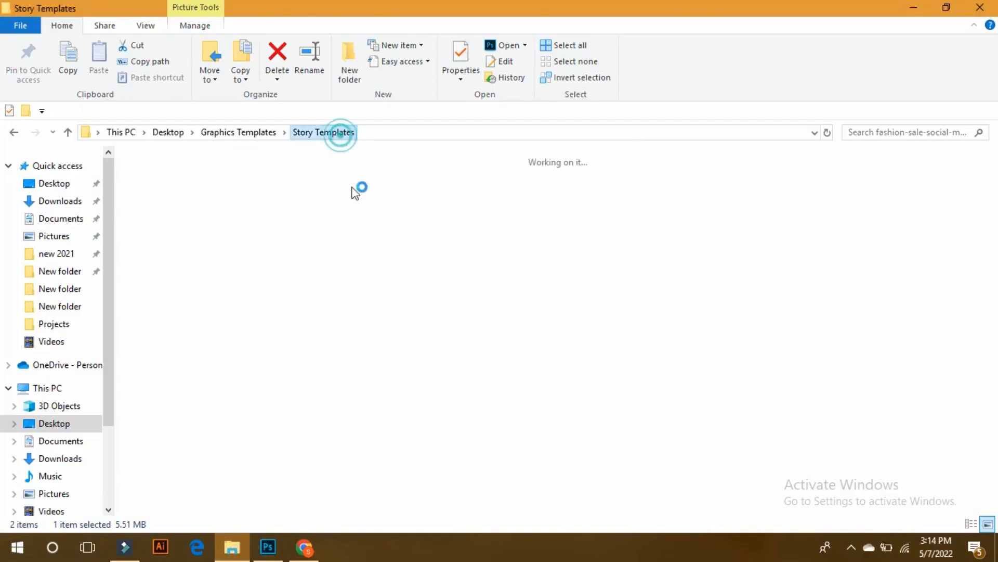
pyautogui.doubleClick(484, 447)
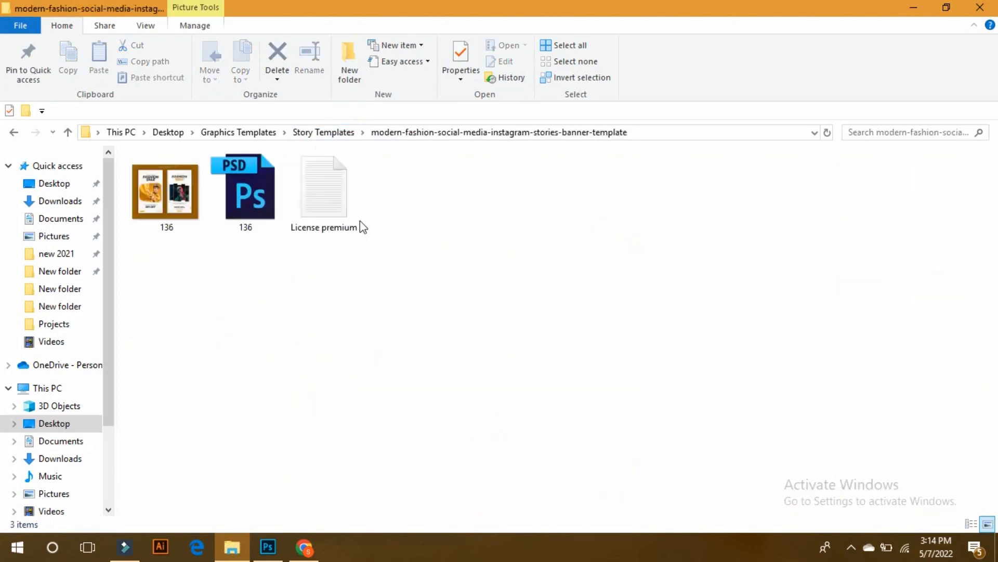
pyautogui.doubleClick(271, 197)
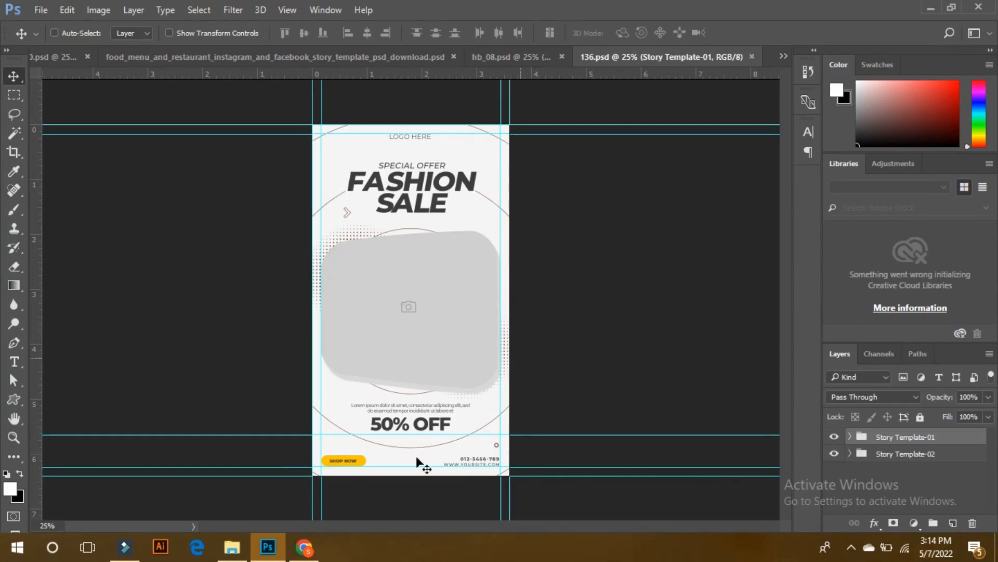
# - Open 481.psd from the sport-shoes-sale-instagram-story-exclusive-social-media-story-banner-design (1) folder, keeping its layers editable
pyautogui.click(239, 553)
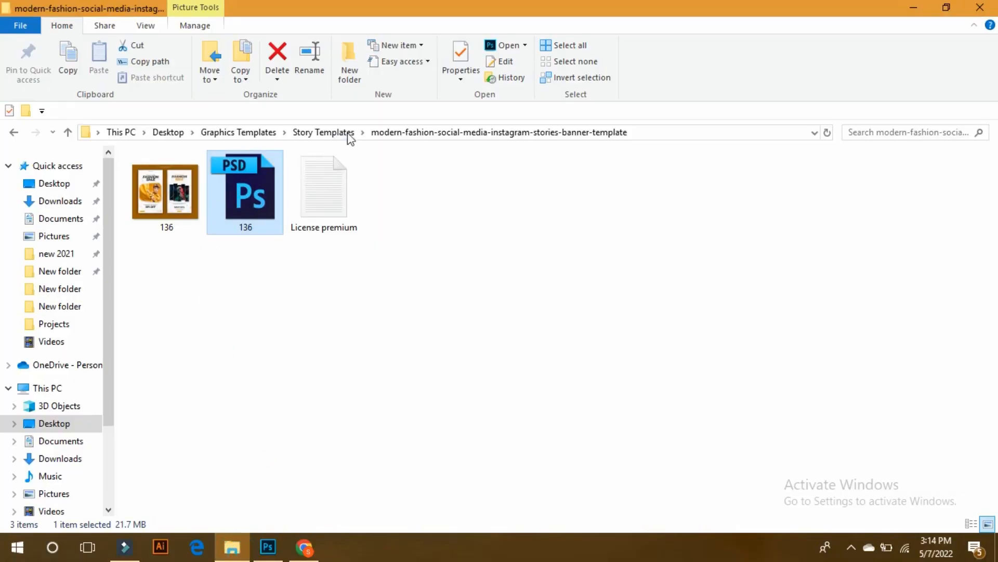
pyautogui.click(333, 134)
pyautogui.scroll(-4, 834, 441)
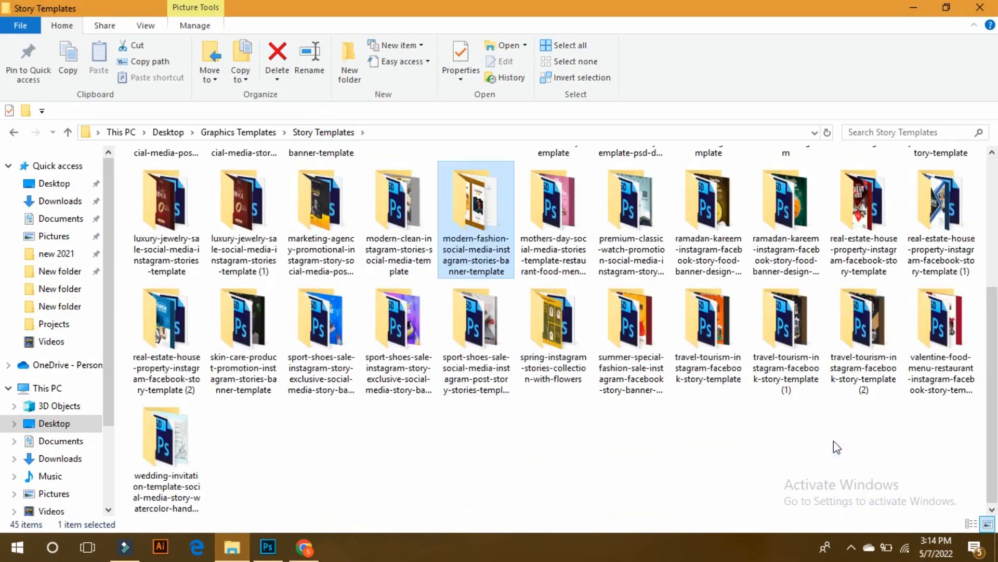
pyautogui.doubleClick(423, 315)
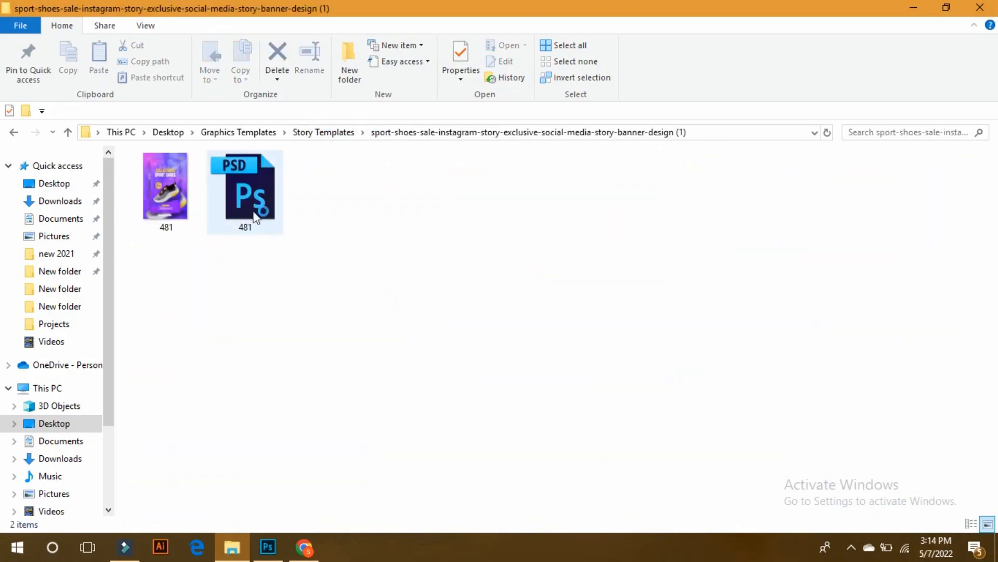
pyautogui.click(249, 202)
pyautogui.press('Return')
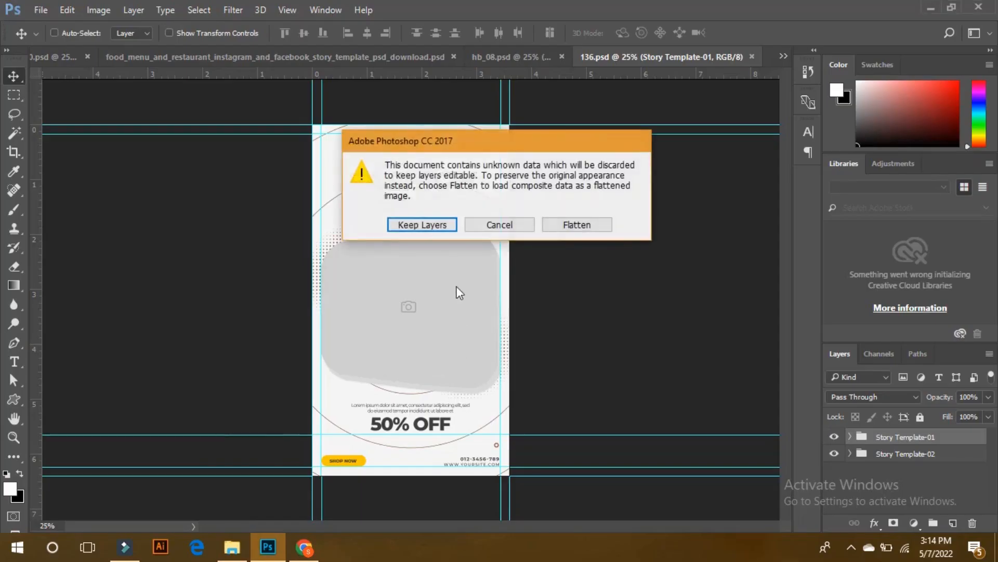
pyautogui.click(425, 225)
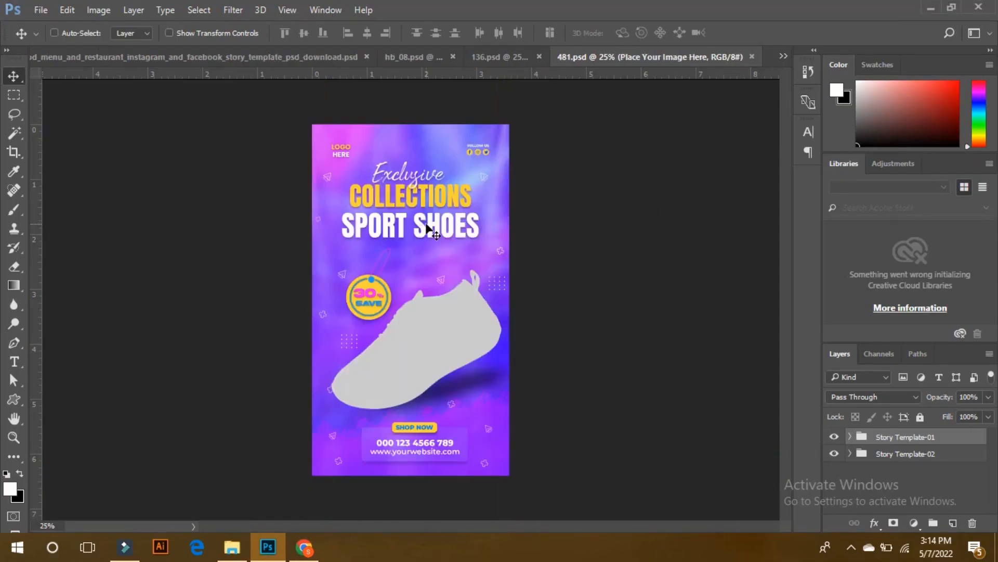
# - Bring up the Winter Special Sale template hb_08.psd and select its image placeholder layer
pyautogui.click(408, 57)
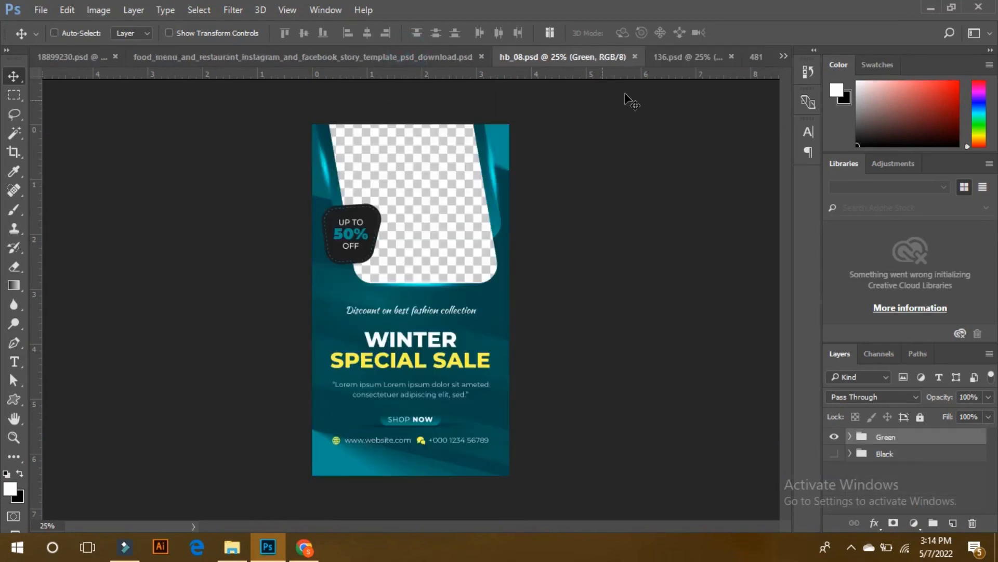
pyautogui.click(668, 57)
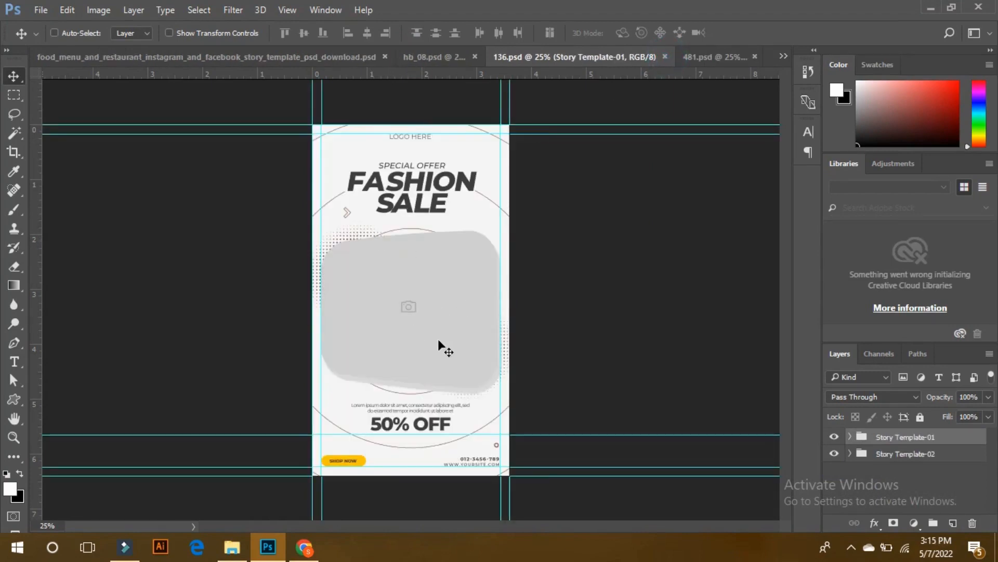
pyautogui.click(446, 57)
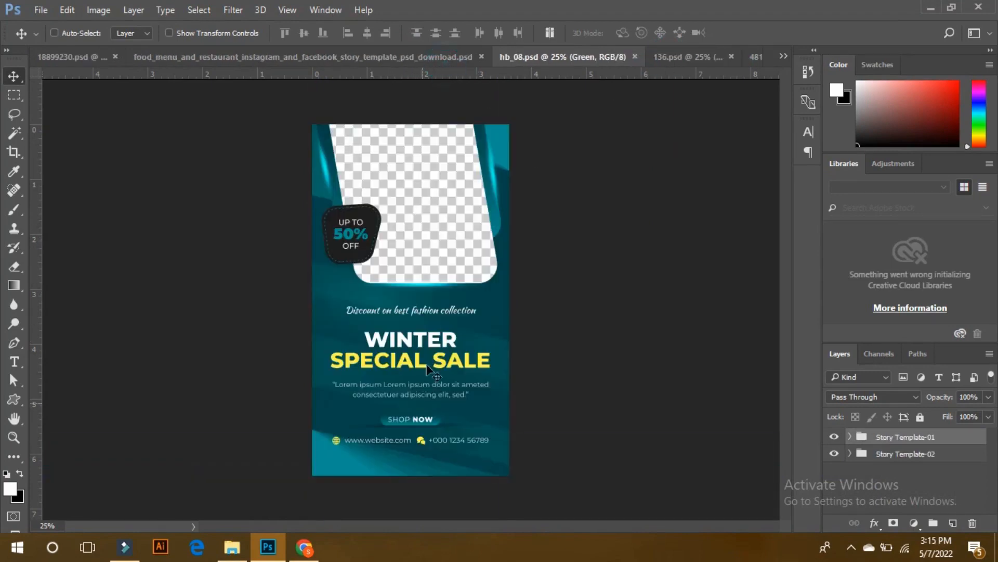
pyautogui.keyDown('ctrl'); pyautogui.click(423, 250); pyautogui.keyUp('ctrl')
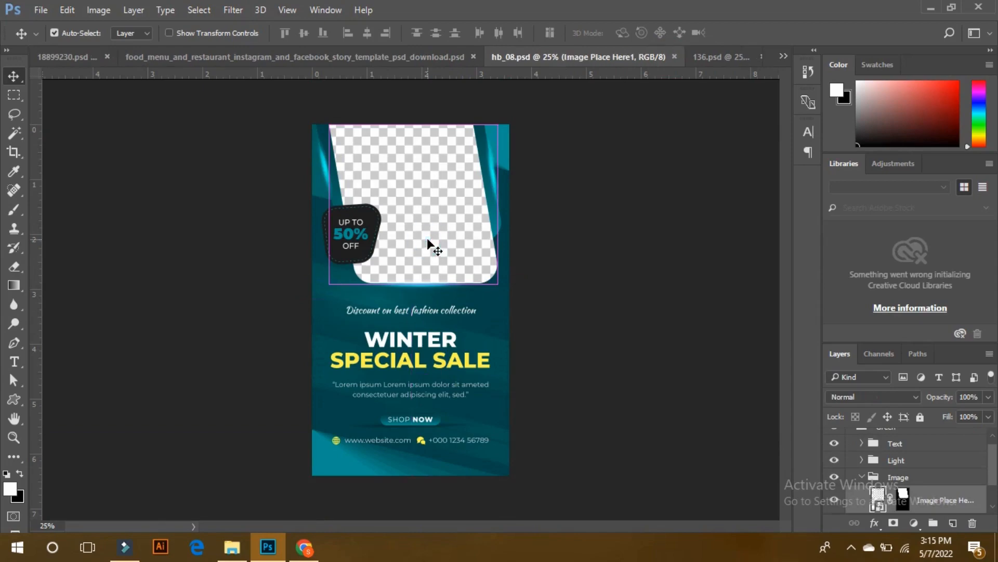
# - Switch to Chrome, search Google Images for "shoe", and open the preview of Unsplash's red Nike shoe photo
pyautogui.click(307, 553)
pyautogui.scroll(-3, 374, 319)
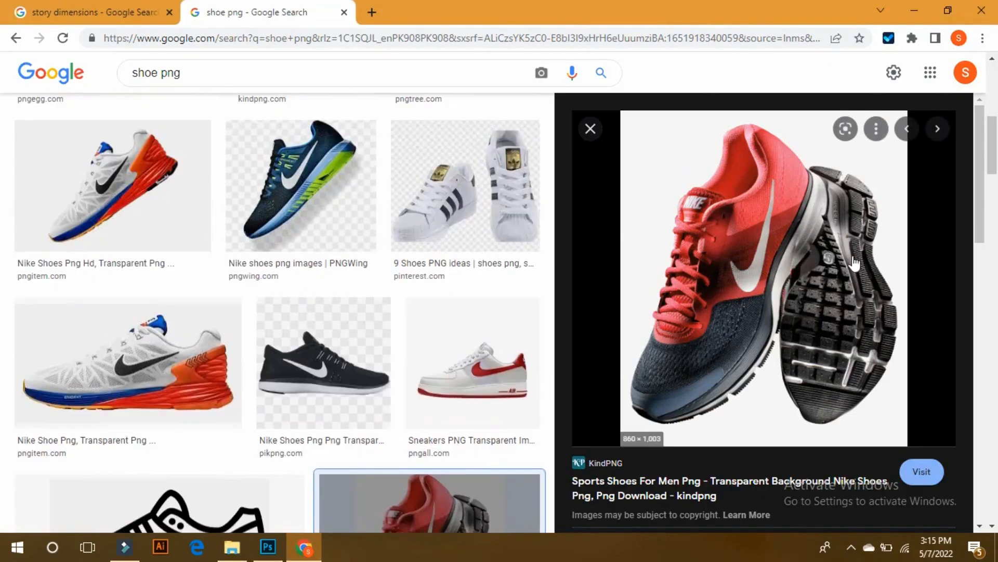
pyautogui.scroll(-7, 534, 396)
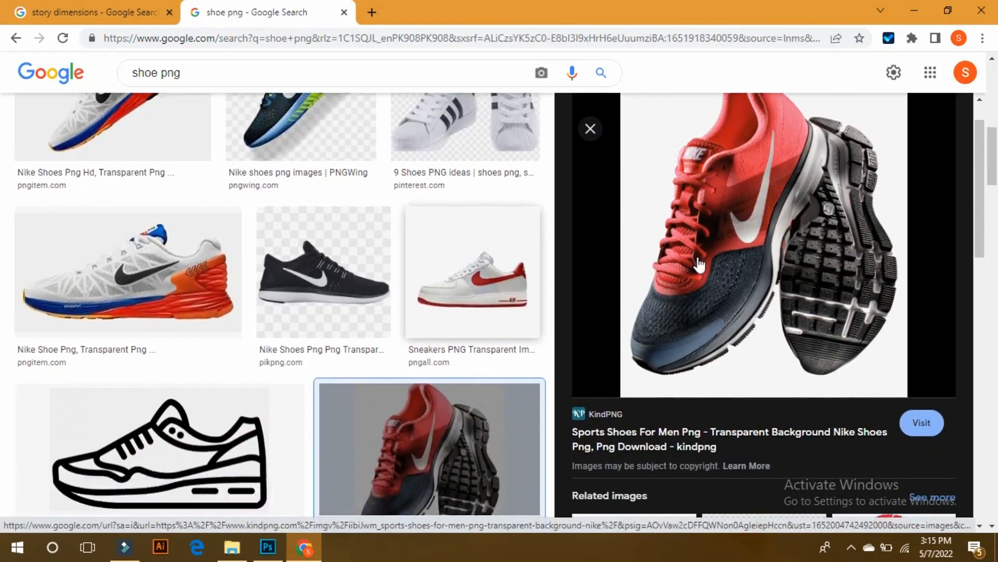
pyautogui.scroll(-13, 4, 219)
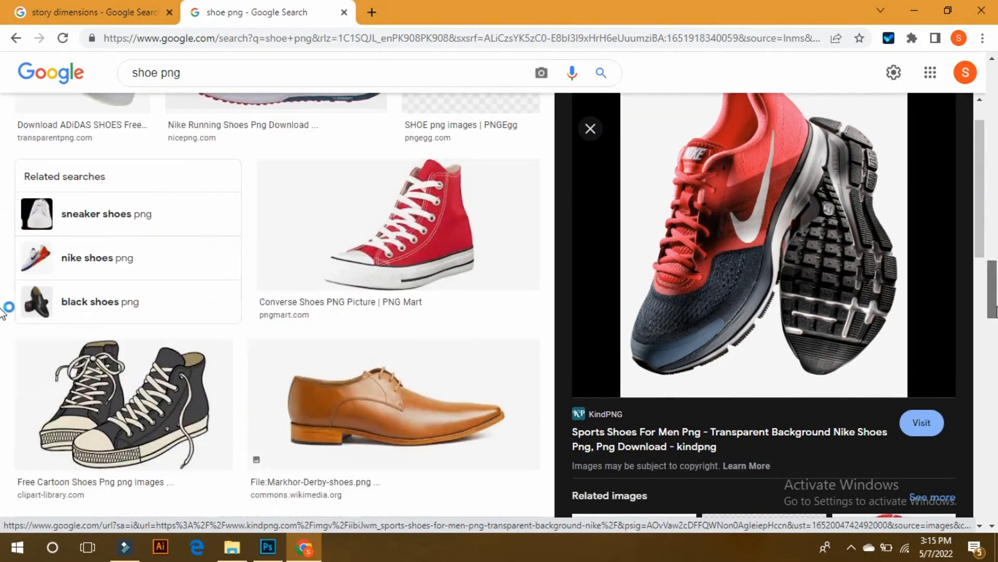
pyautogui.scroll(-2, 977, 237)
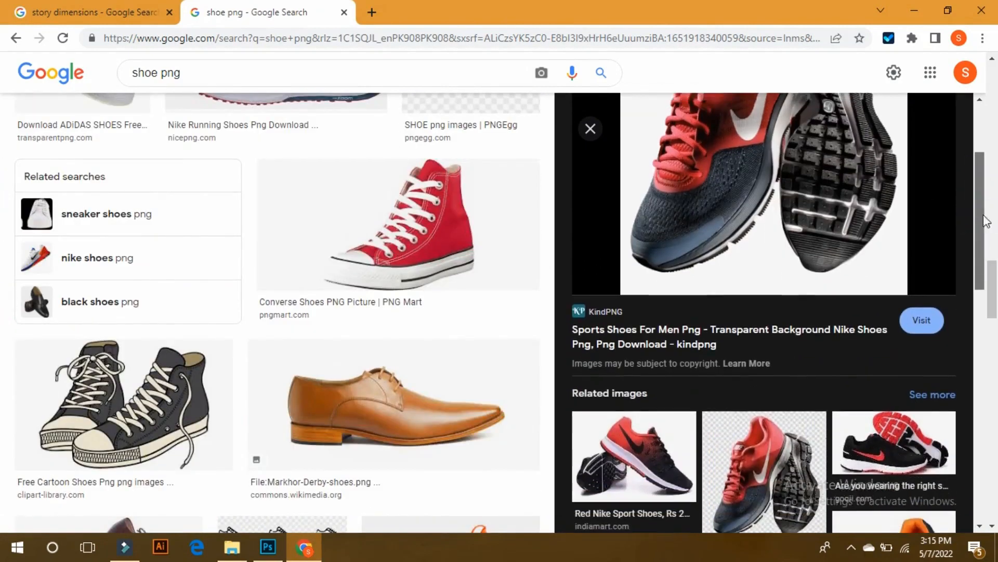
pyautogui.scroll(3, 977, 237)
pyautogui.click(269, 69)
pyautogui.hotkey('ctrl', 'shift', 'Left')
pyautogui.press('BackSpace')
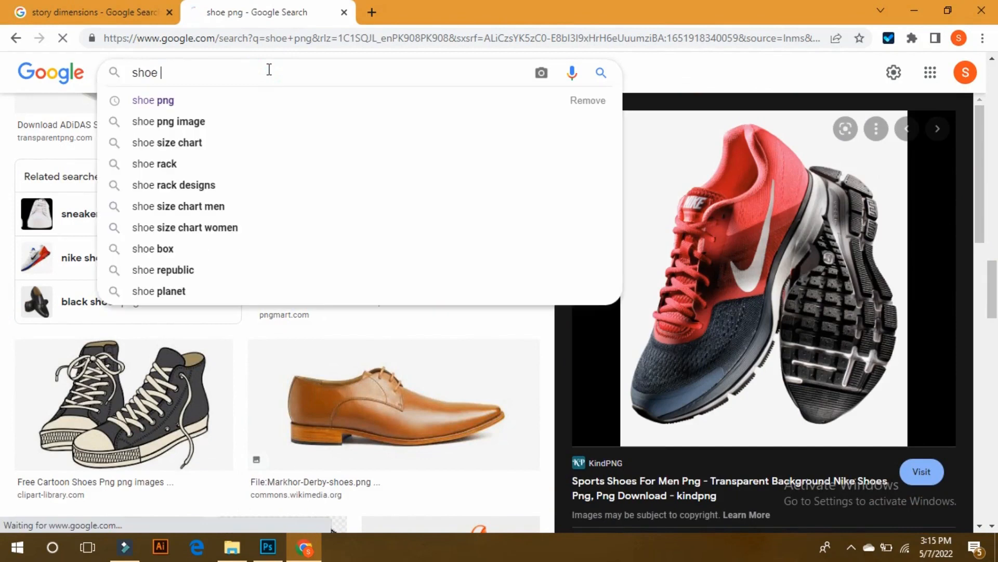
pyautogui.press('Return')
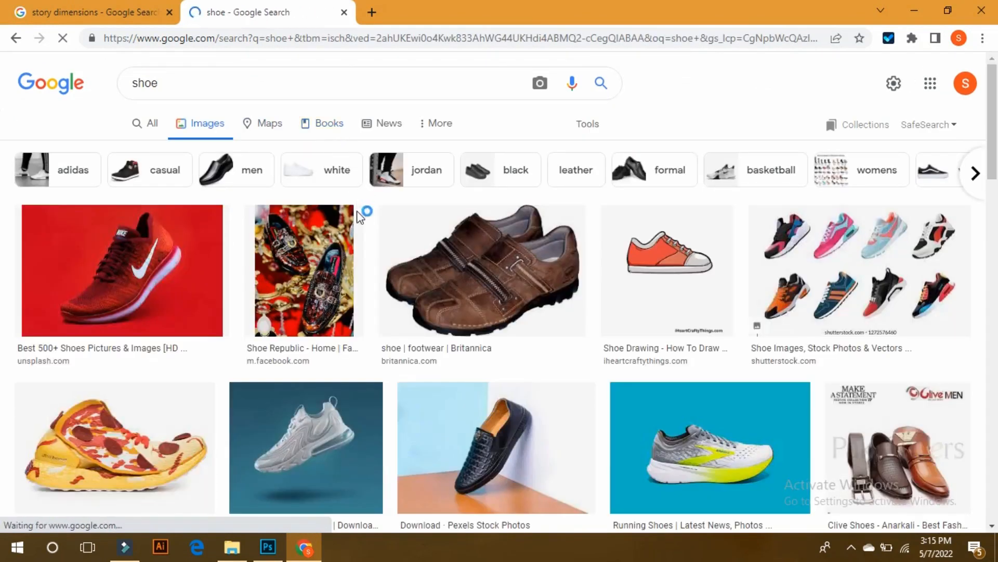
pyautogui.click(167, 286)
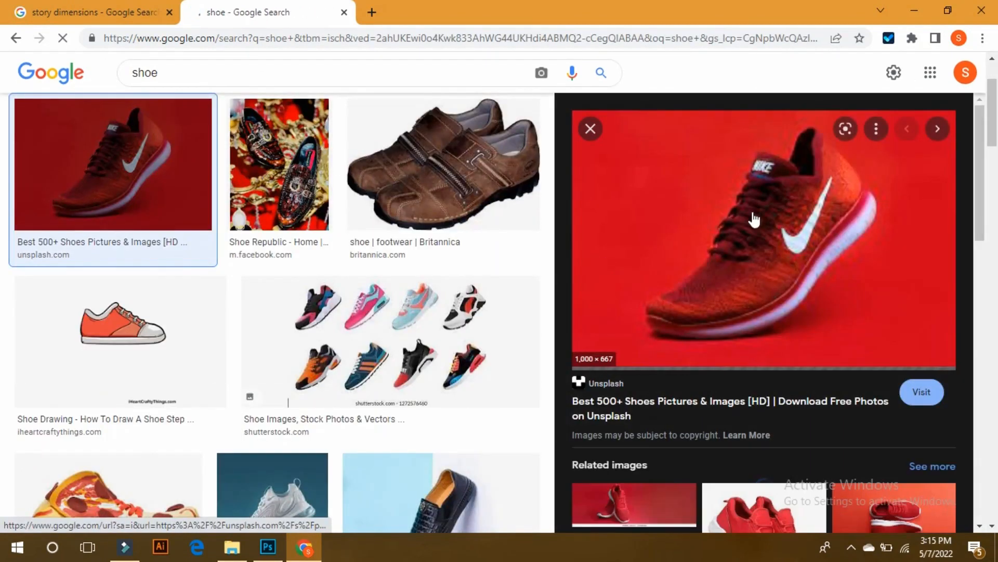
# - Copy the red Nike shoe photo from the image preview and switch back to Photoshop
pyautogui.rightClick(752, 211)
pyautogui.click(803, 384)
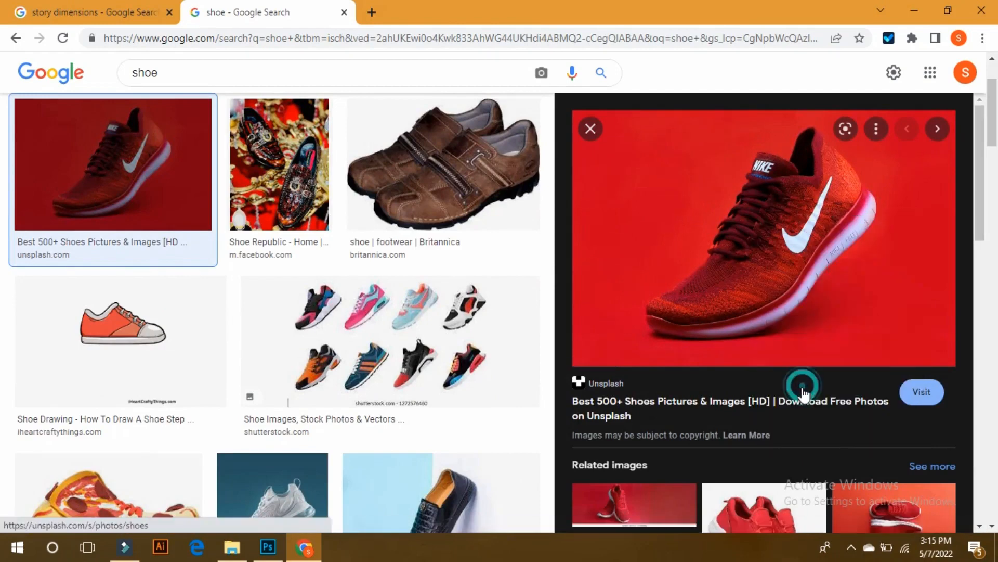
pyautogui.click(268, 546)
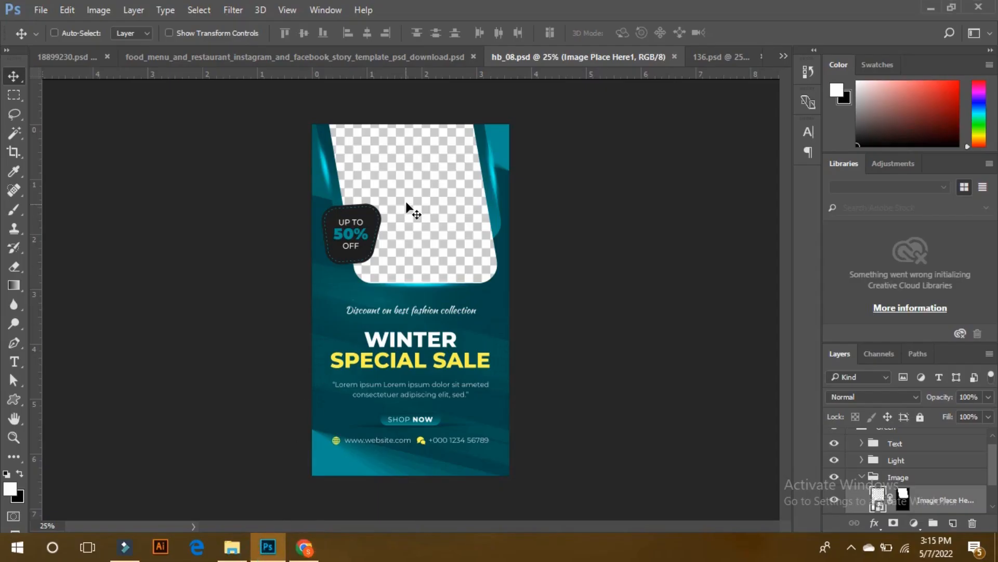
# - Turn on Auto-Select for the Move tool and select the text, light and image placeholder layers directly on the canvas
pyautogui.click(14, 78)
pyautogui.click(415, 311)
pyautogui.click(416, 336)
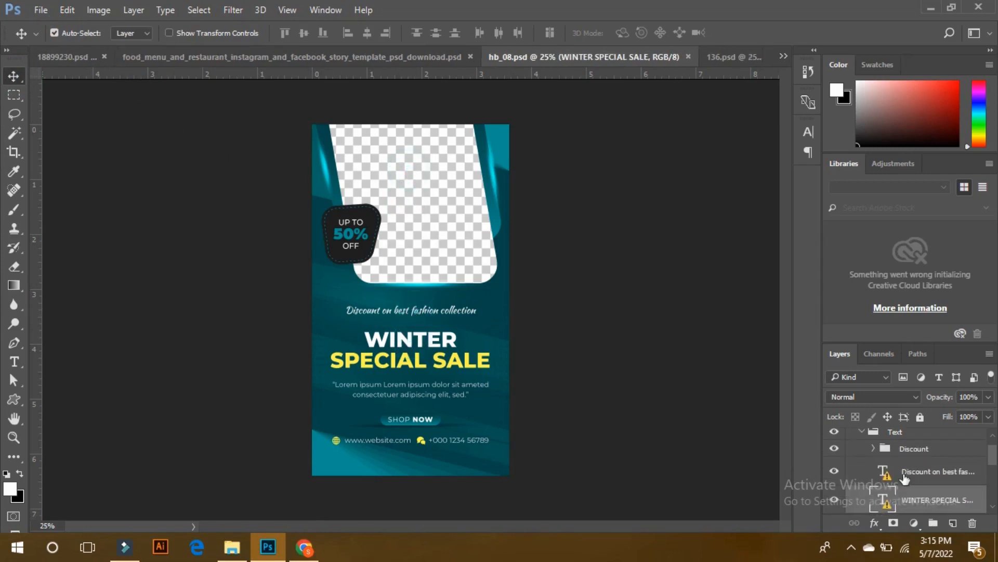
pyautogui.click(419, 366)
pyautogui.click(424, 417)
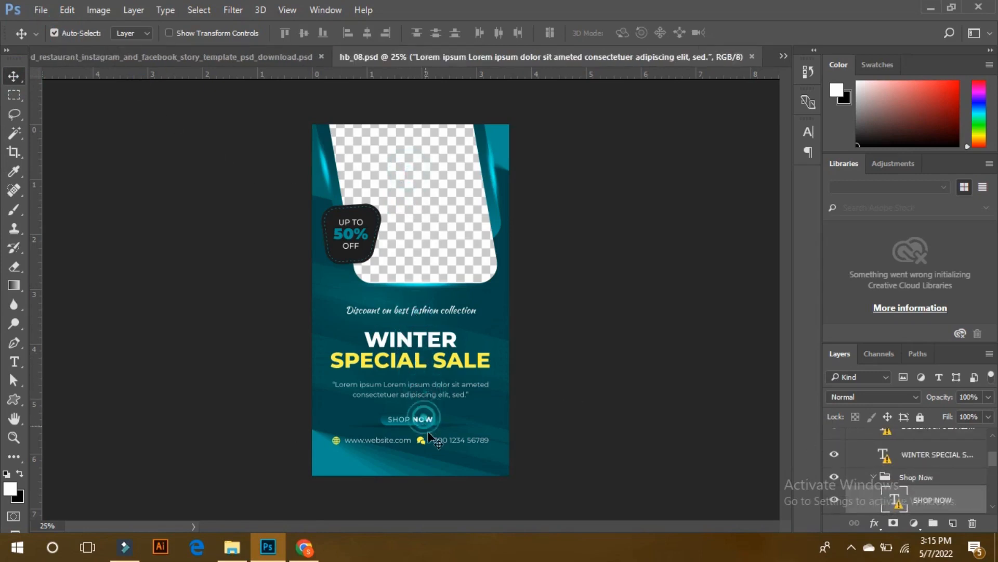
pyautogui.click(372, 398)
pyautogui.click(416, 229)
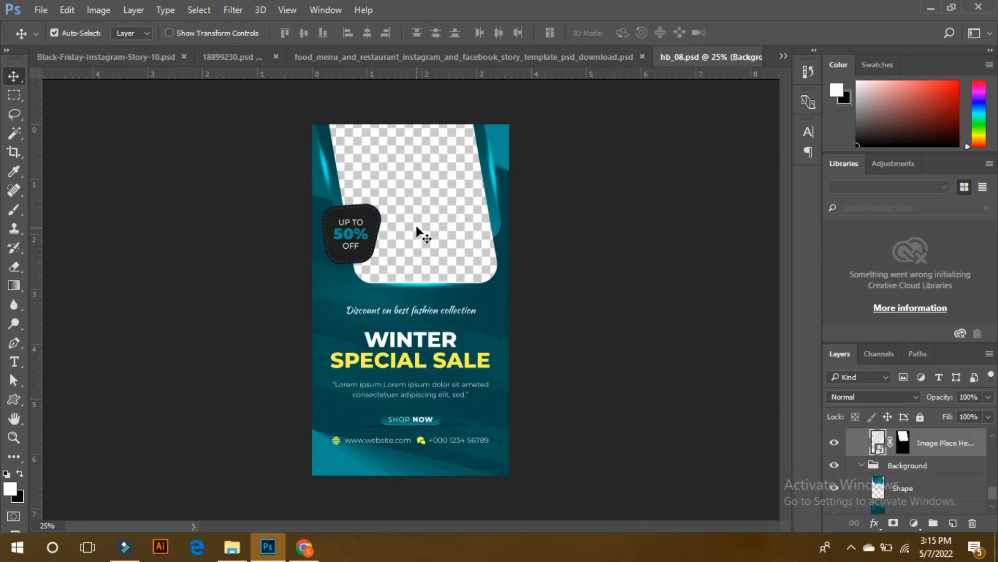
pyautogui.click(324, 183)
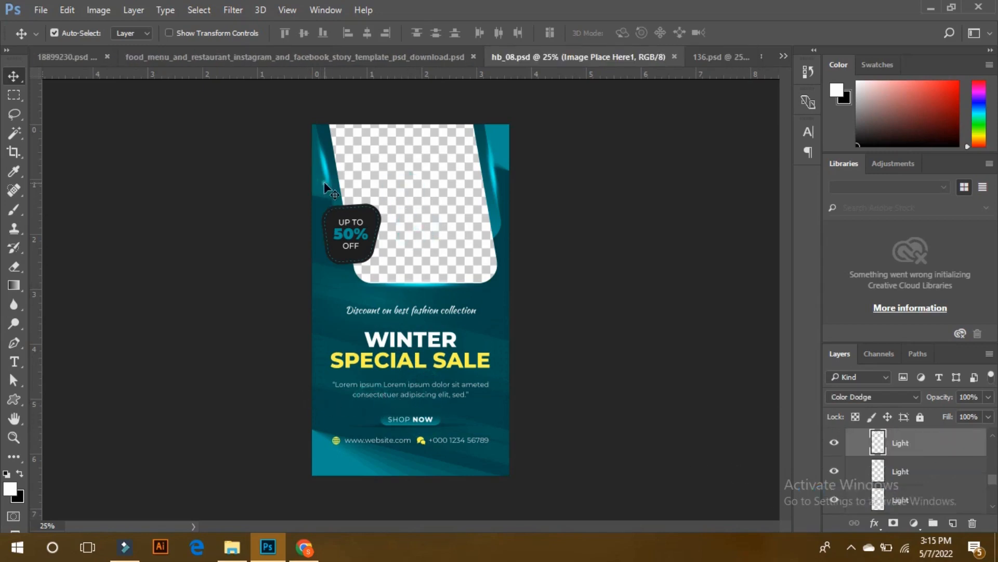
pyautogui.click(422, 175)
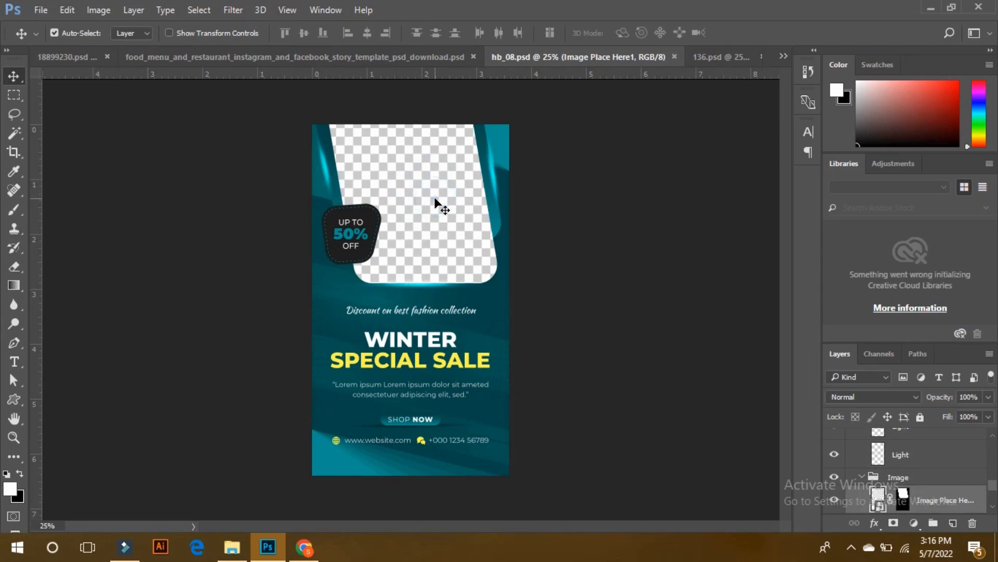
# - Paste the shoe photo above the image placeholder layer, move it up and enlarge it to cover the placeholder area
pyautogui.click(423, 206)
pyautogui.click(424, 209)
pyautogui.moveTo(399, 328); pyautogui.dragTo(500, 304)
pyautogui.moveTo(446, 251); pyautogui.dragTo(454, 192)
pyautogui.hotkey('ctrl', 't')
pyautogui.moveTo(503, 130); pyautogui.dragTo(545, 121)
pyautogui.press('Return')
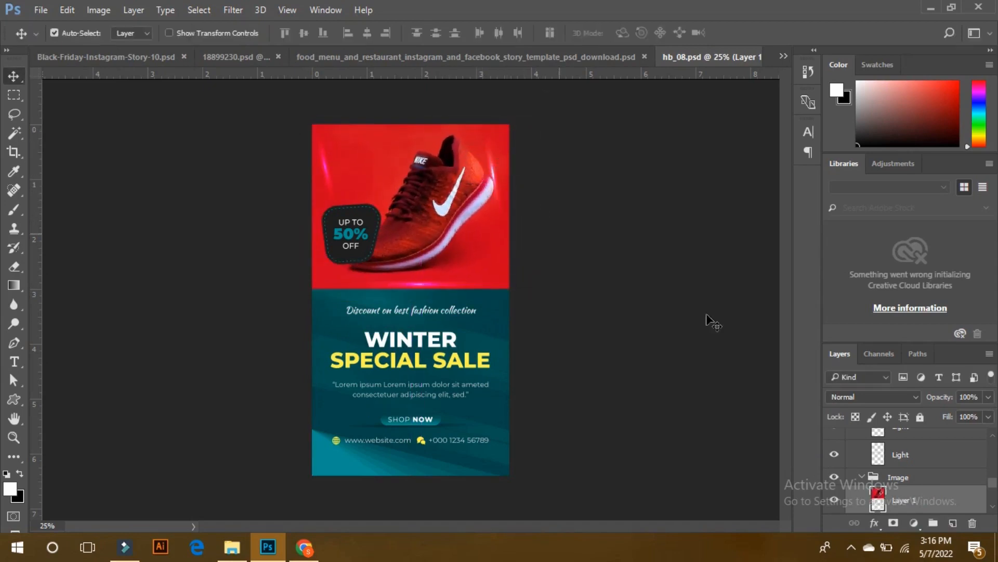
# - Clip the shoe photo to the image placeholder layer below it and nudge the shoe within the frame
pyautogui.keyDown('alt'); pyautogui.click(905, 511); pyautogui.keyUp('alt')
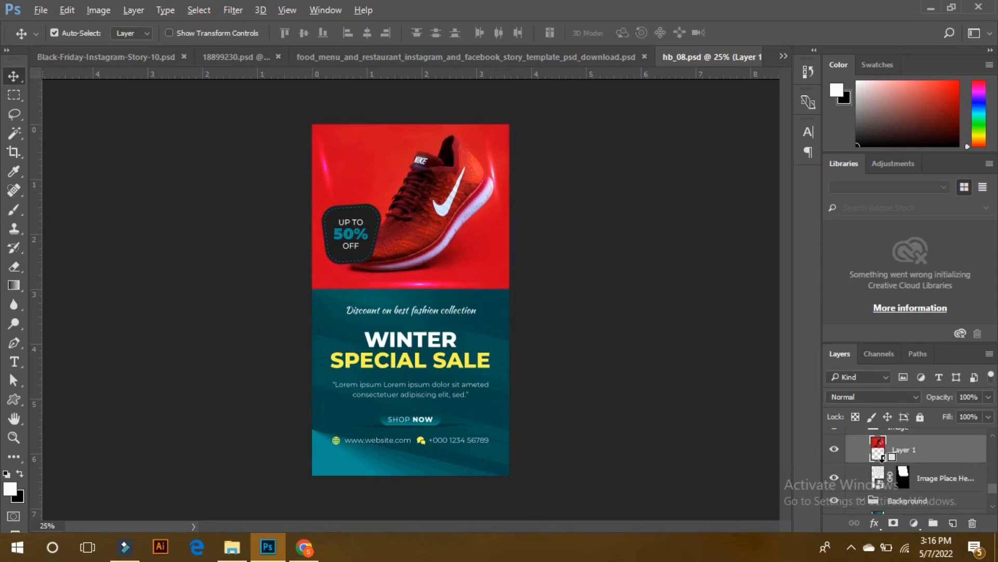
pyautogui.keyDown('alt'); pyautogui.click(880, 459); pyautogui.keyUp('alt')
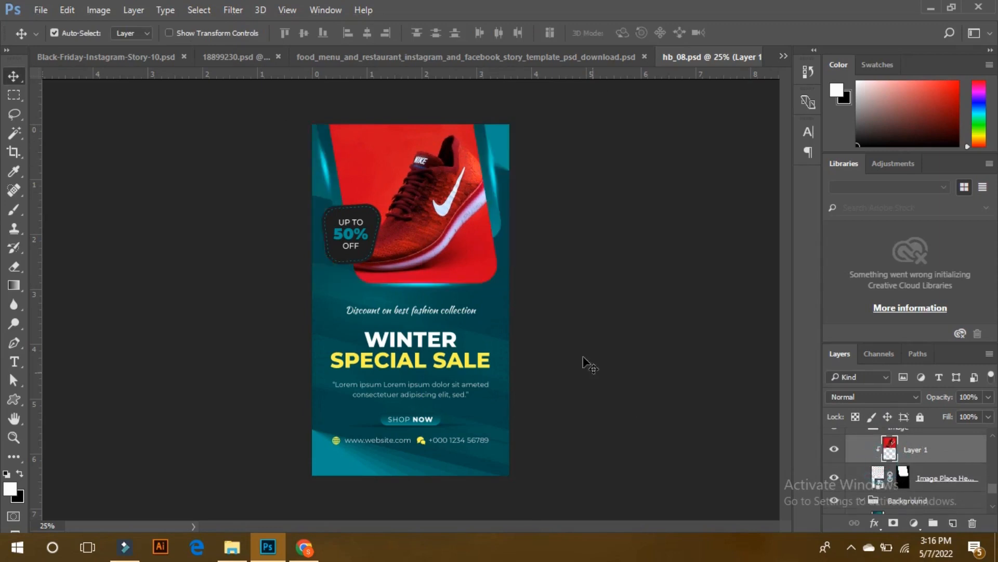
pyautogui.moveTo(439, 223); pyautogui.dragTo(443, 218)
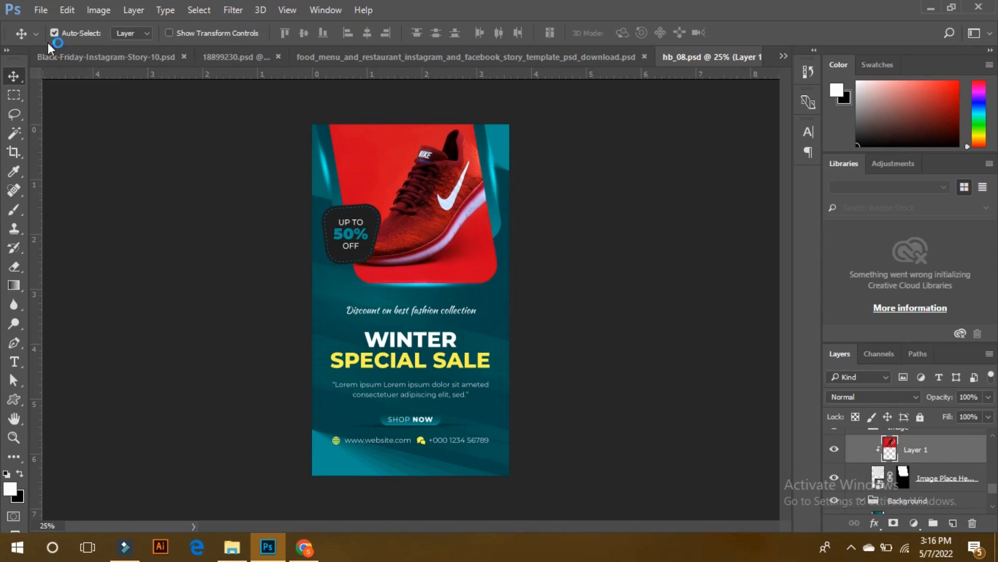
# - Turn off Auto-Select and use its temporary override to select the headline, the tagline and the shoe photo on the canvas
pyautogui.click(84, 33)
pyautogui.press('ctrl')
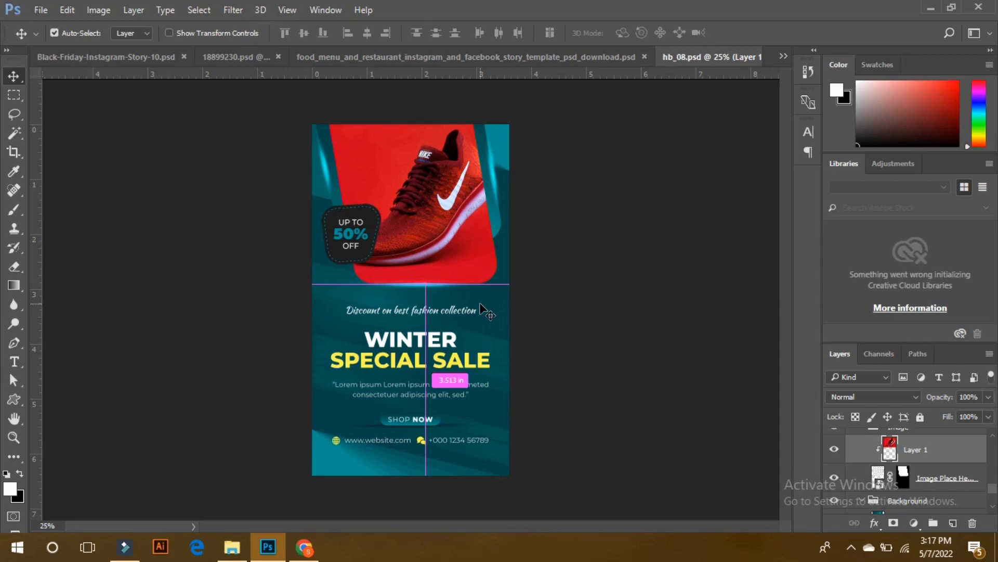
pyautogui.moveTo(480, 304); pyautogui.dragTo(480, 304)
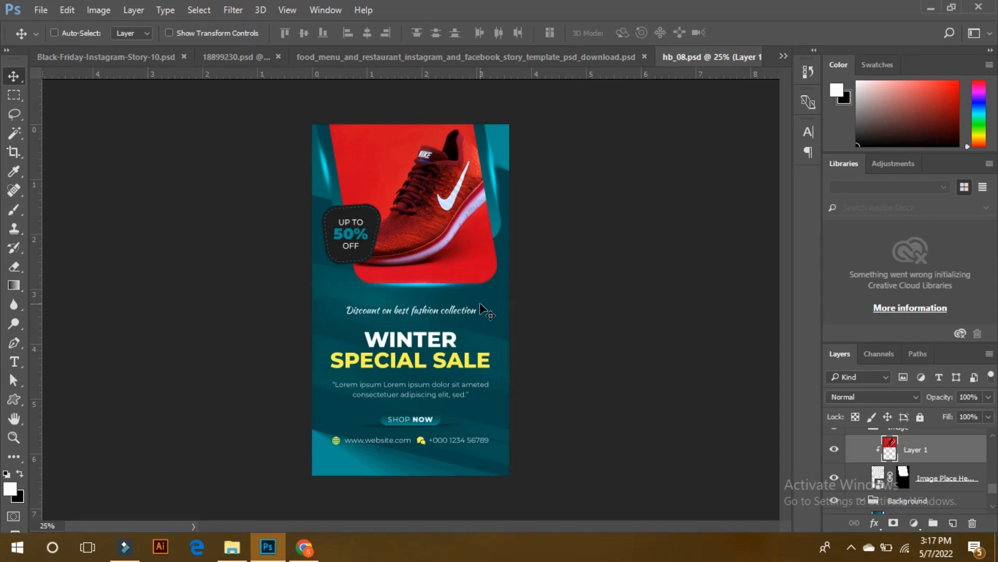
pyautogui.keyDown('ctrl'); pyautogui.click(430, 348); pyautogui.keyUp('ctrl')
pyautogui.keyDown('ctrl'); pyautogui.click(442, 305); pyautogui.keyUp('ctrl')
pyautogui.moveTo(442, 304); pyautogui.dragTo(441, 311)
pyautogui.keyDown('ctrl'); pyautogui.click(440, 317); pyautogui.keyUp('ctrl')
pyautogui.keyDown('ctrl'); pyautogui.click(472, 303); pyautogui.keyUp('ctrl')
pyautogui.keyDown('ctrl'); pyautogui.click(462, 234); pyautogui.keyUp('ctrl')
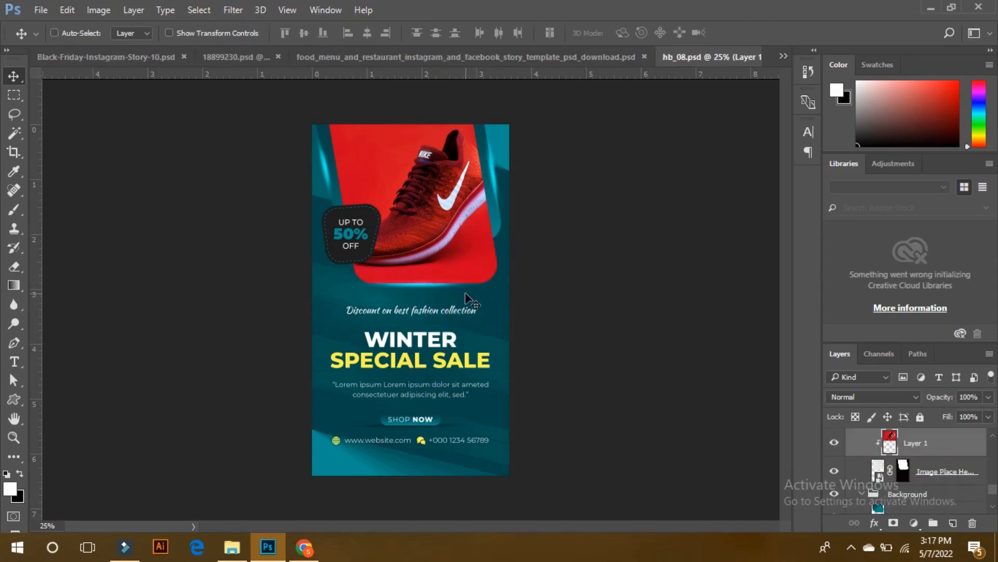
# - Bring up the food menu story template and try an orange Color Overlay on the Ellipse 1 arc, keeping the artwork in view
pyautogui.click(222, 59)
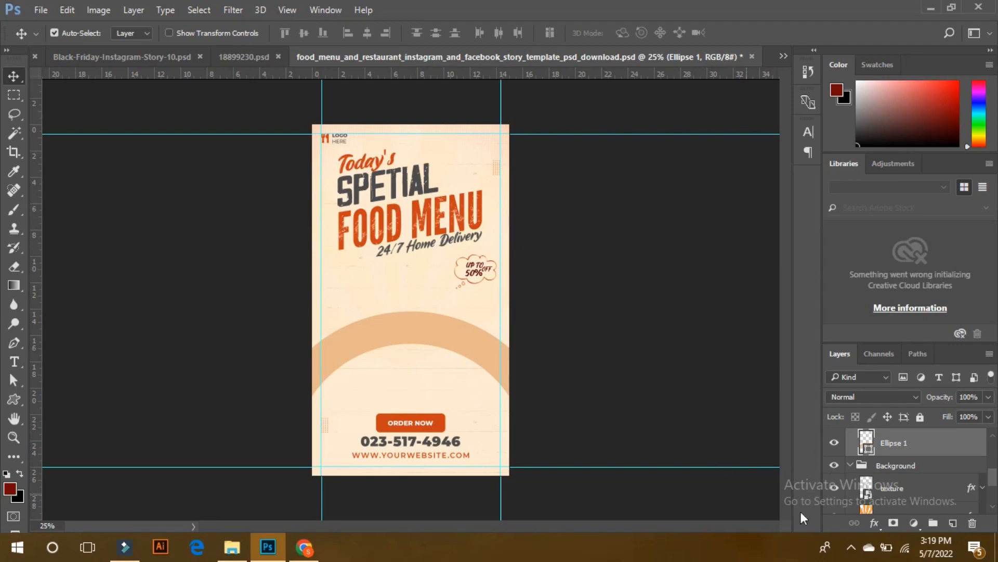
pyautogui.click(875, 524)
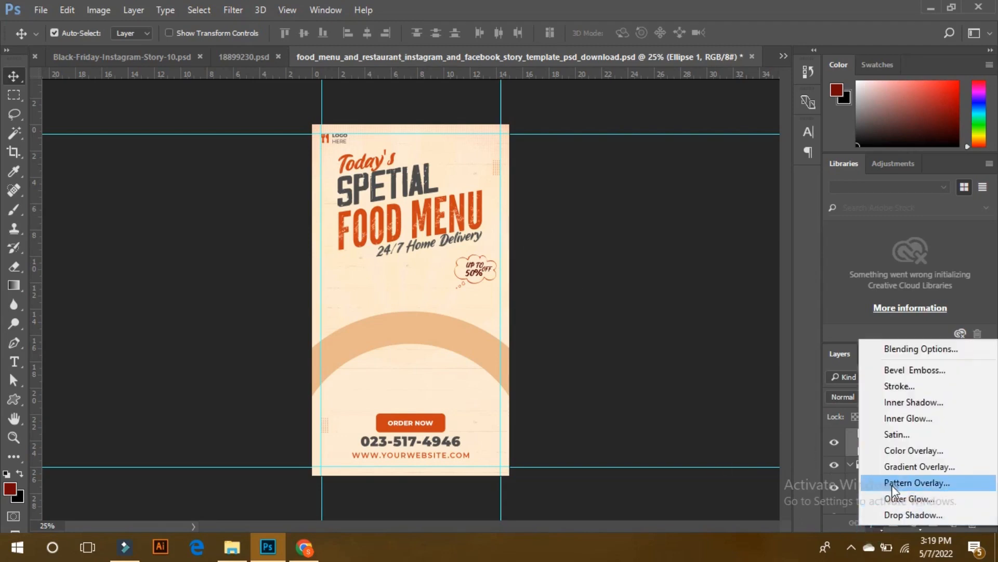
pyautogui.click(881, 445)
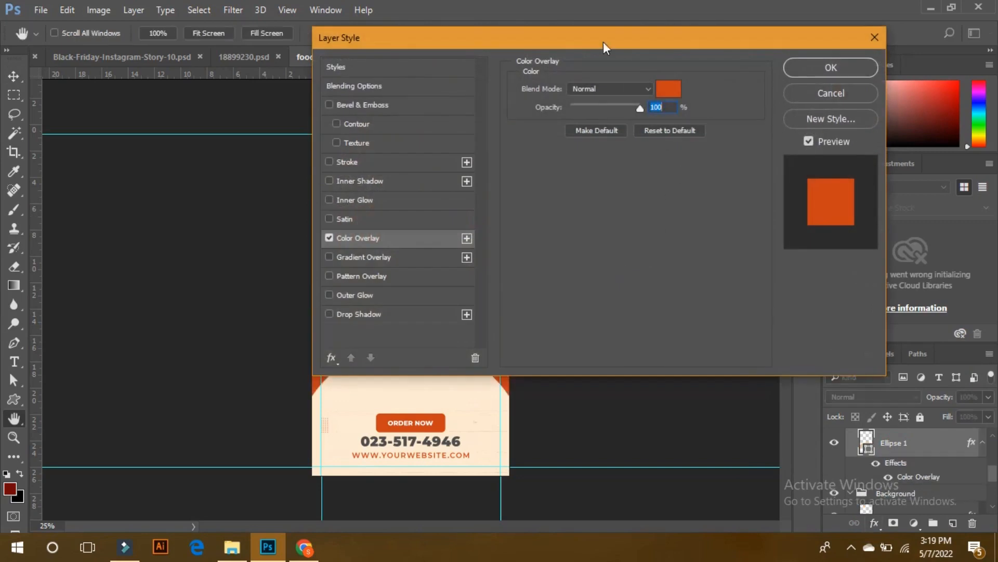
pyautogui.moveTo(603, 41); pyautogui.dragTo(873, 48)
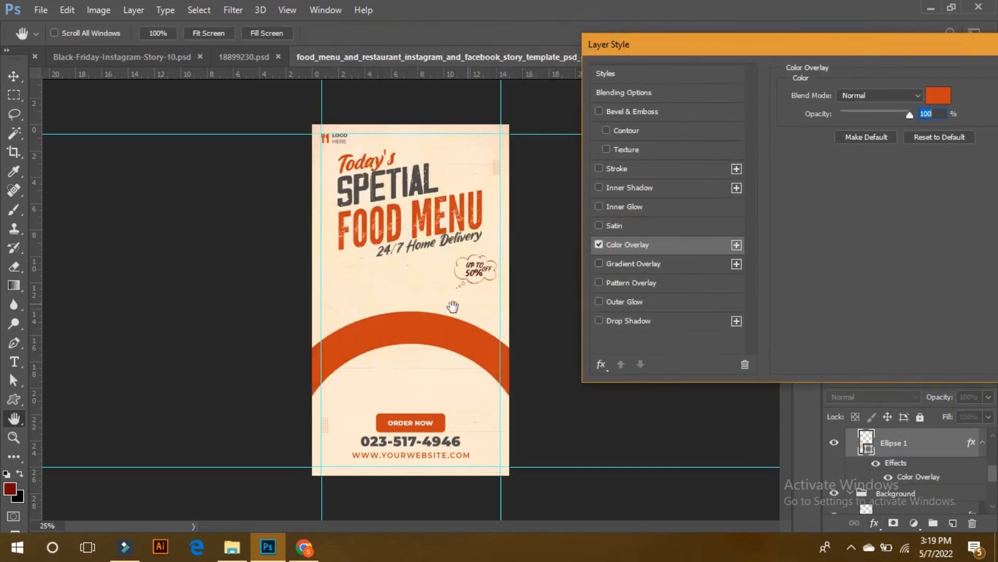
# - Try blue overlay colours 092991 and 0c33af on the arc, discarding both the colour choice and the layer style
pyautogui.click(932, 100)
pyautogui.moveTo(717, 230); pyautogui.dragTo(726, 270)
pyautogui.click(770, 207)
pyautogui.click(742, 218)
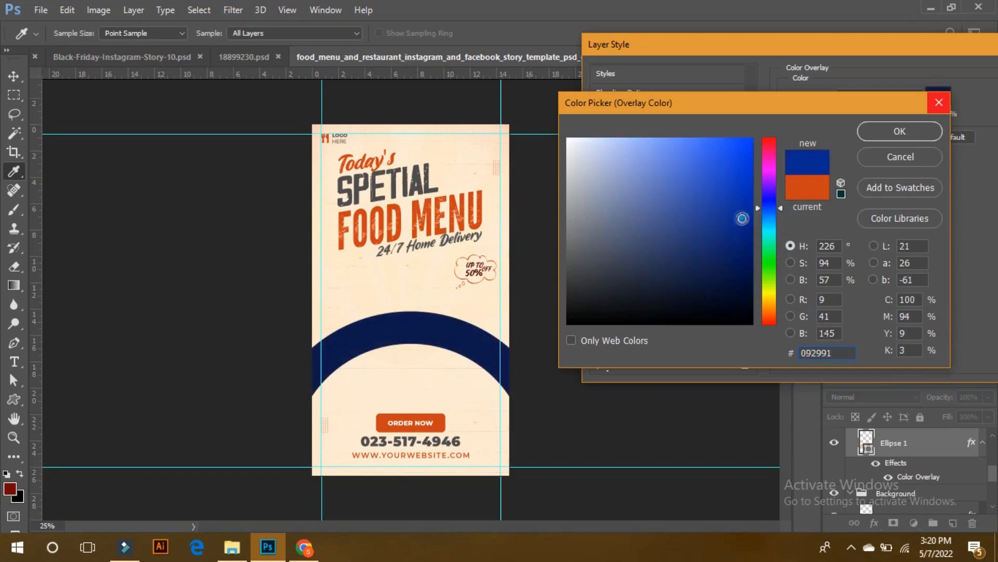
pyautogui.click(740, 196)
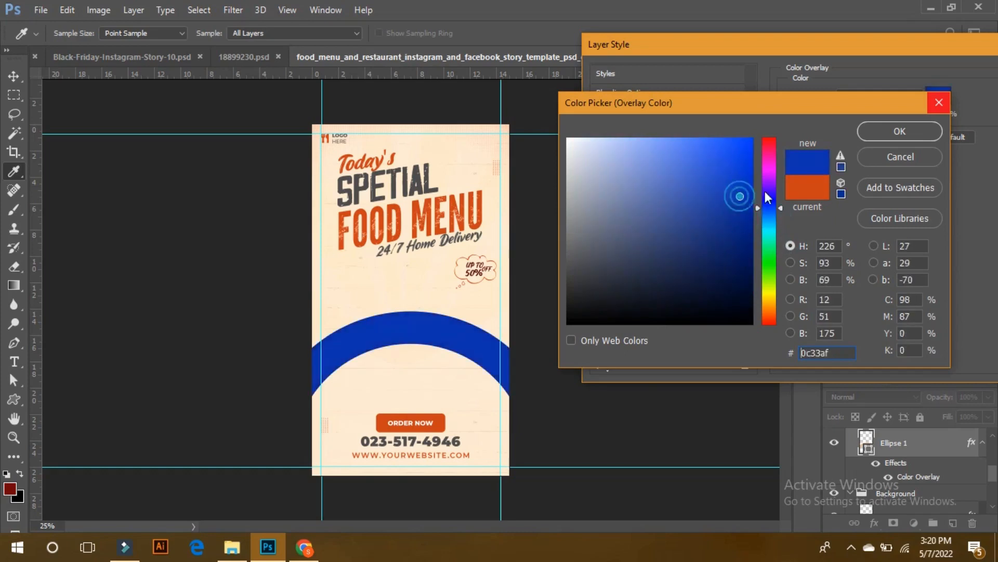
pyautogui.click(915, 157)
pyautogui.moveTo(890, 46); pyautogui.dragTo(703, 44)
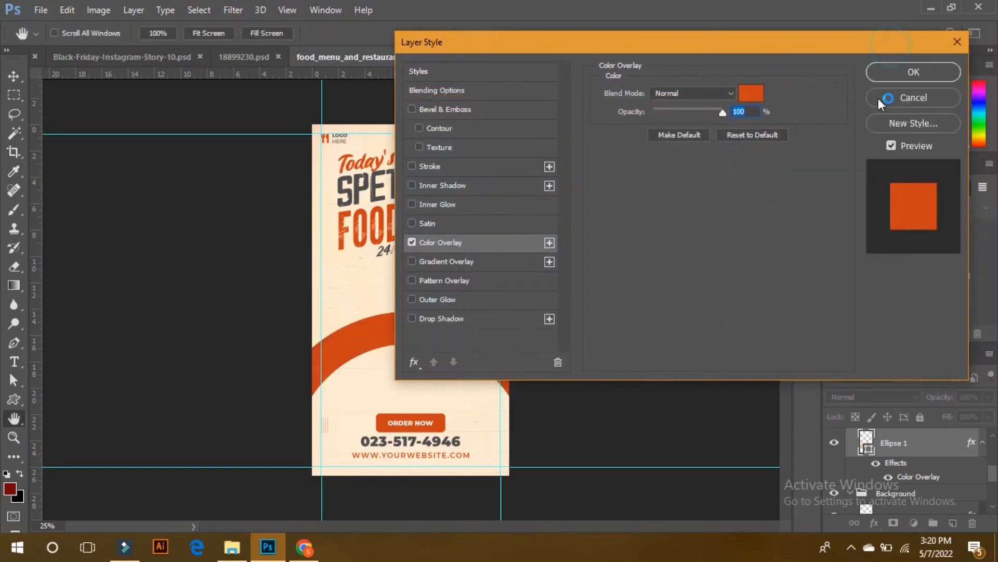
pyautogui.click(918, 98)
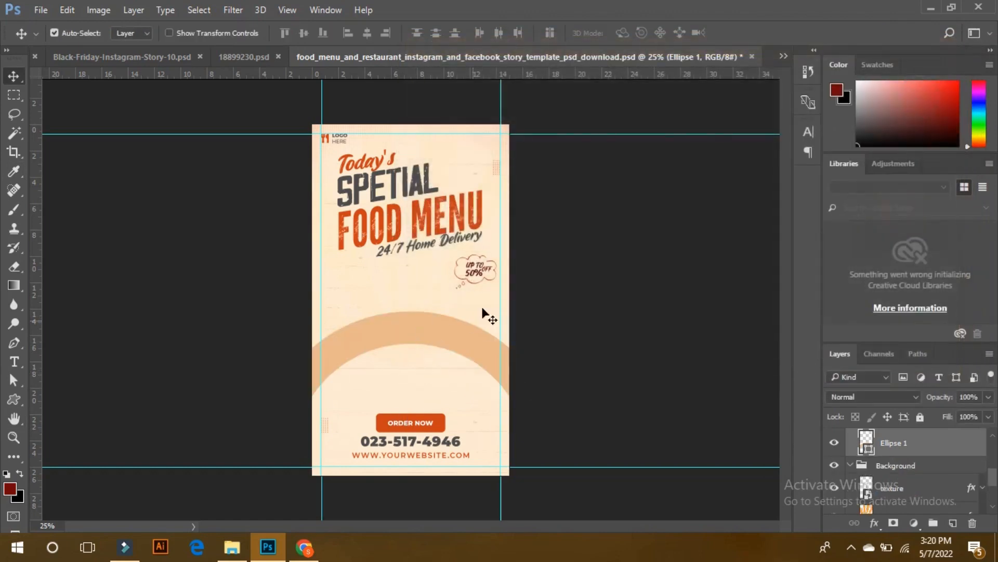